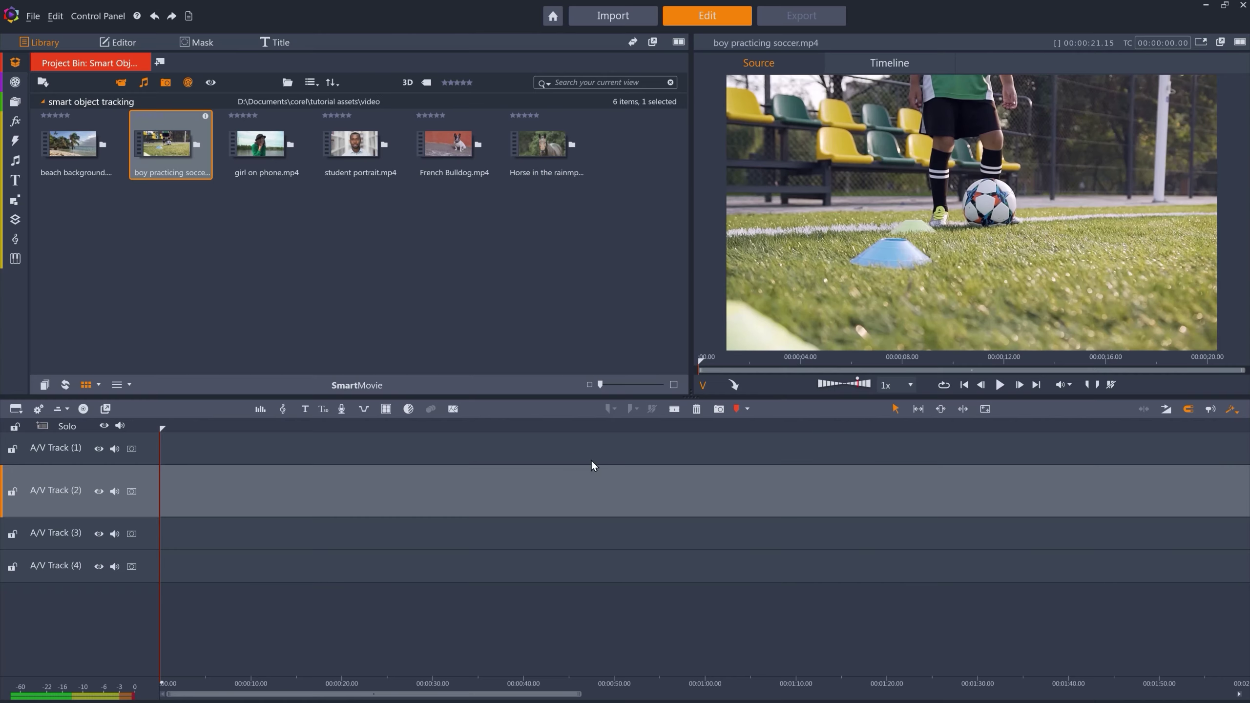
- Place boy practicing soccer.mp4 on A/V Track (2), preview it, and return to the start
left_click_drag(181, 143, 213, 498)
left_click_drag(162, 430, 220, 429)
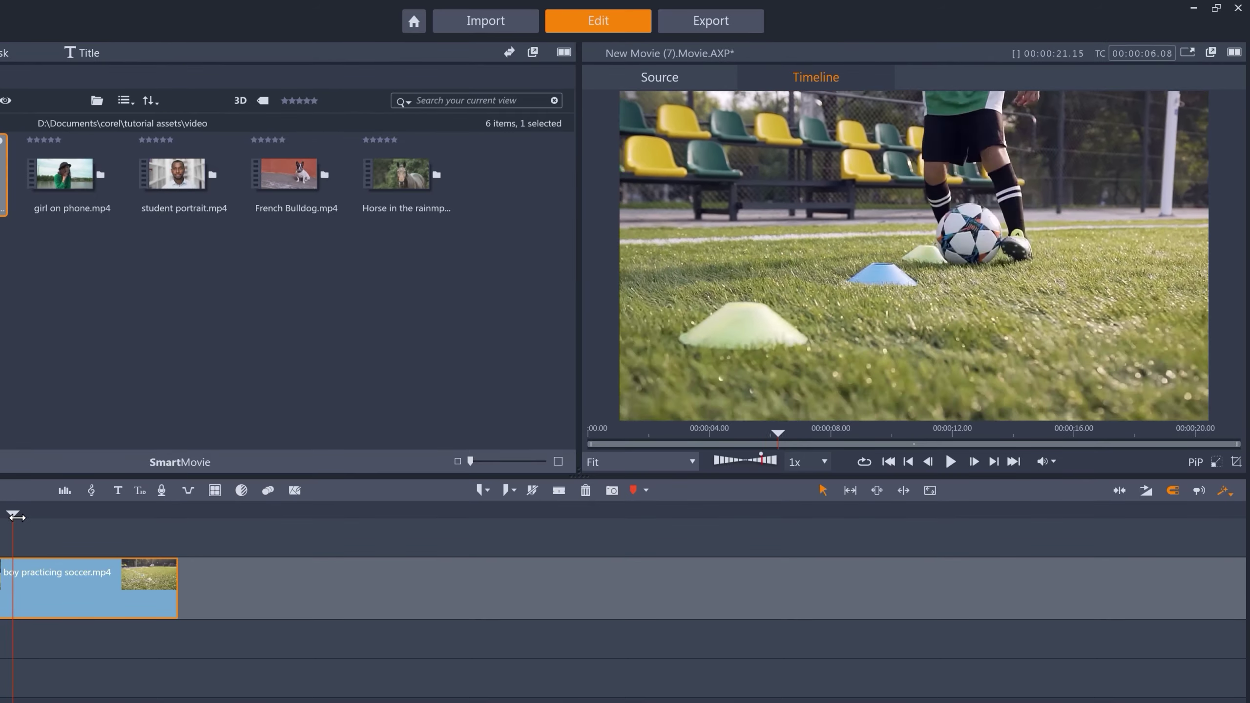
left_click_drag(16, 517, 59, 517)
key("Home")
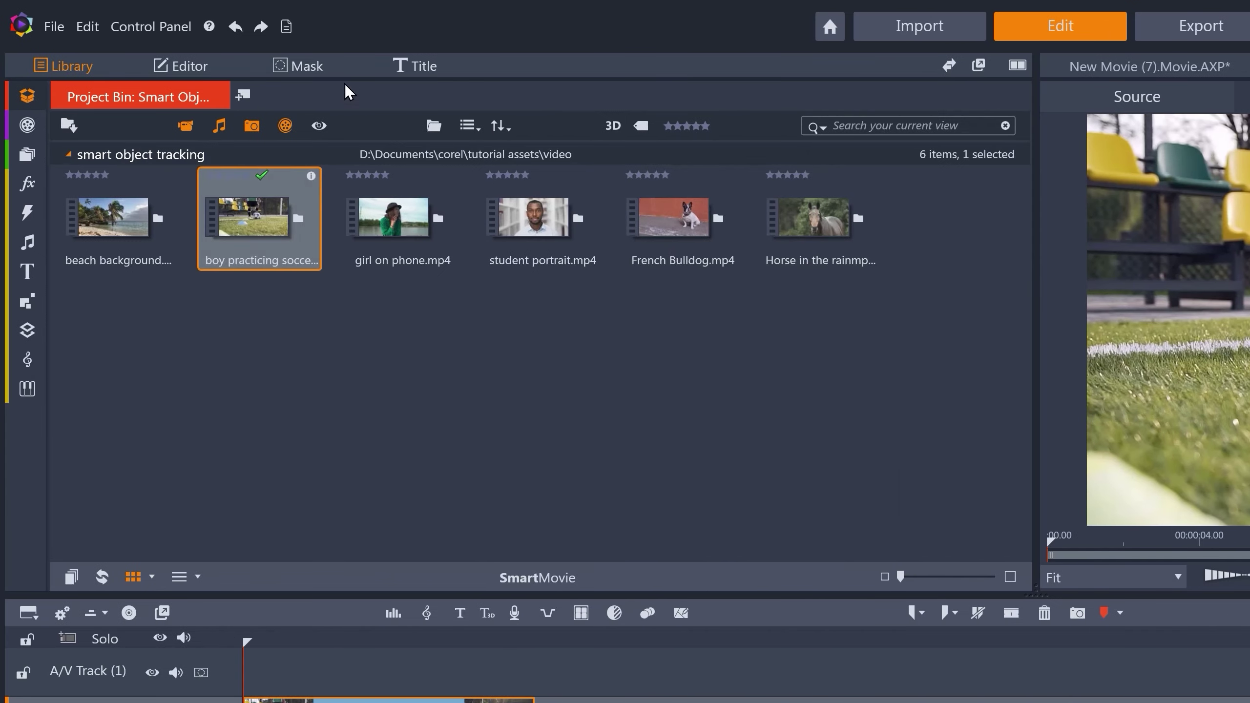
- Create a clip mask shape painted over the soccer ball with Smart Edge enabled
left_click(327, 72)
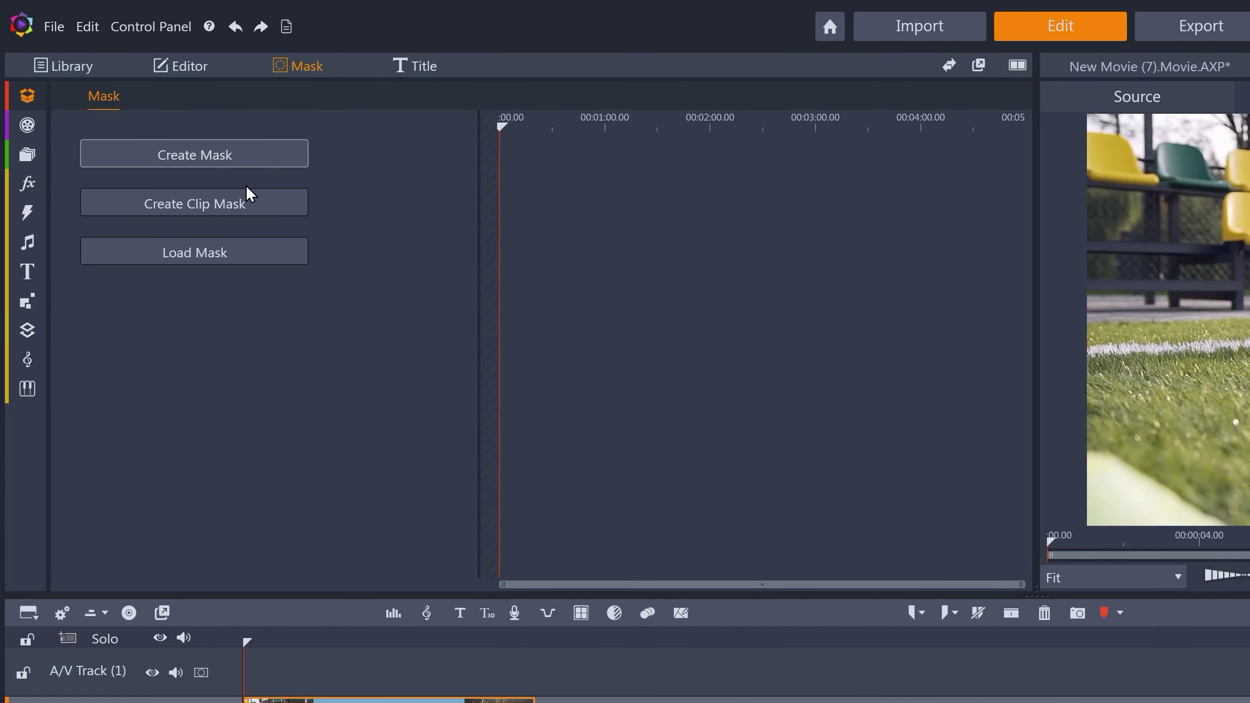
left_click(248, 204)
left_click(232, 295)
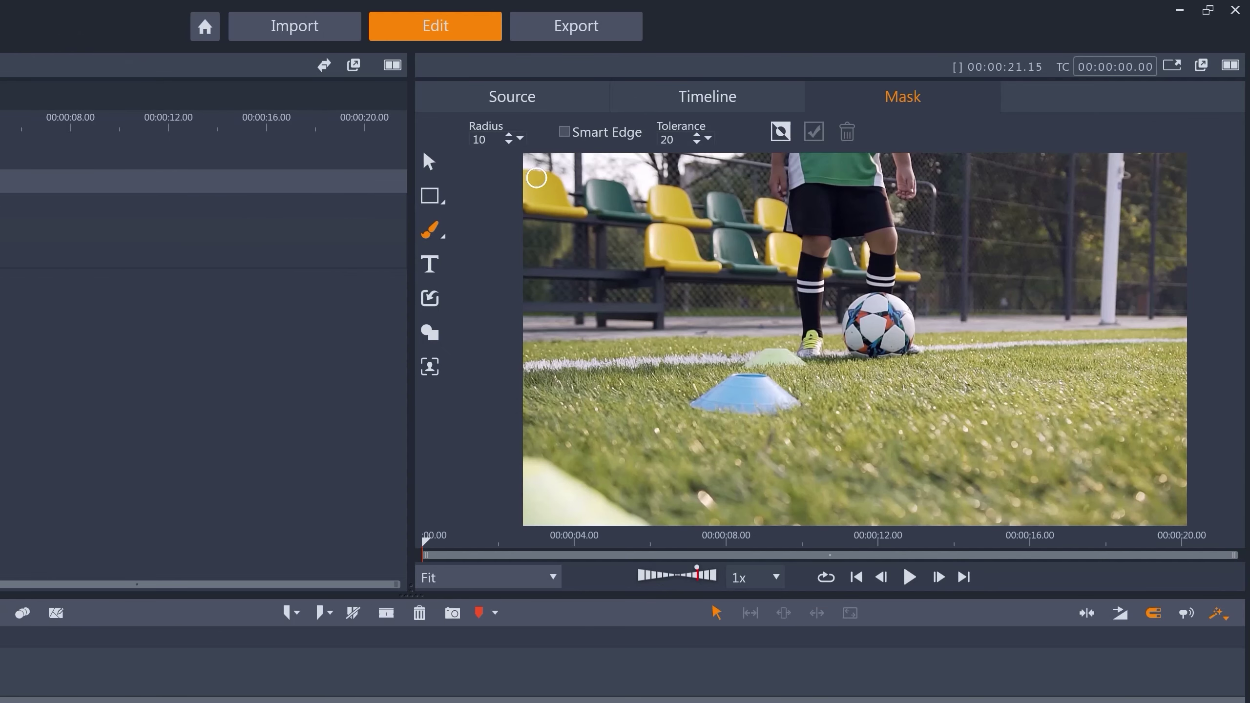
left_click(563, 131)
left_click_drag(882, 309, 862, 341)
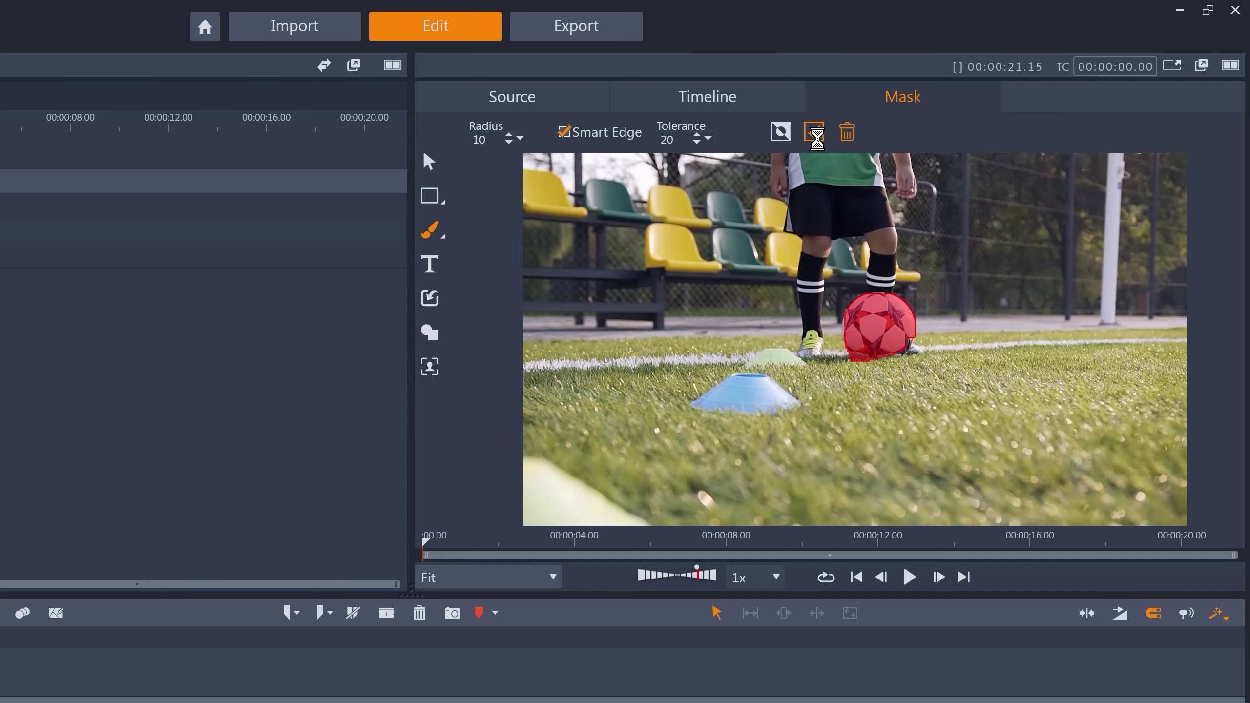
left_click(813, 131)
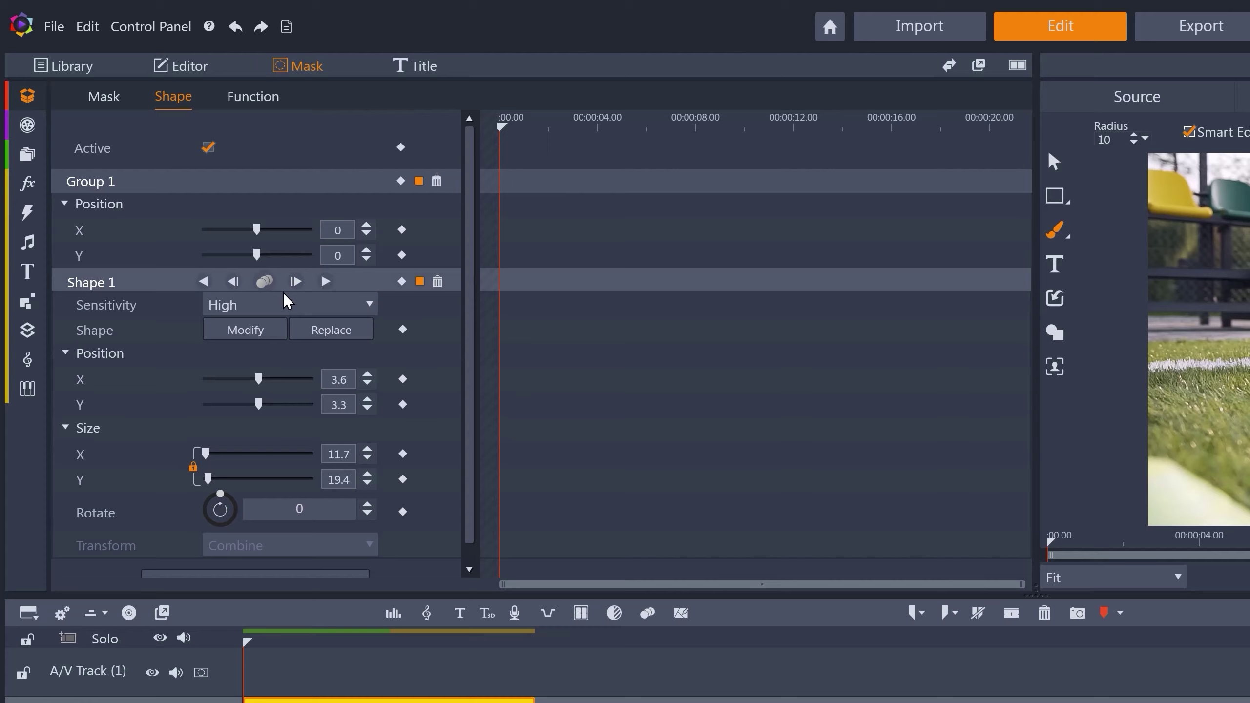
- Track the ball mask through all frames at High sensitivity
left_click(268, 306)
left_click(268, 376)
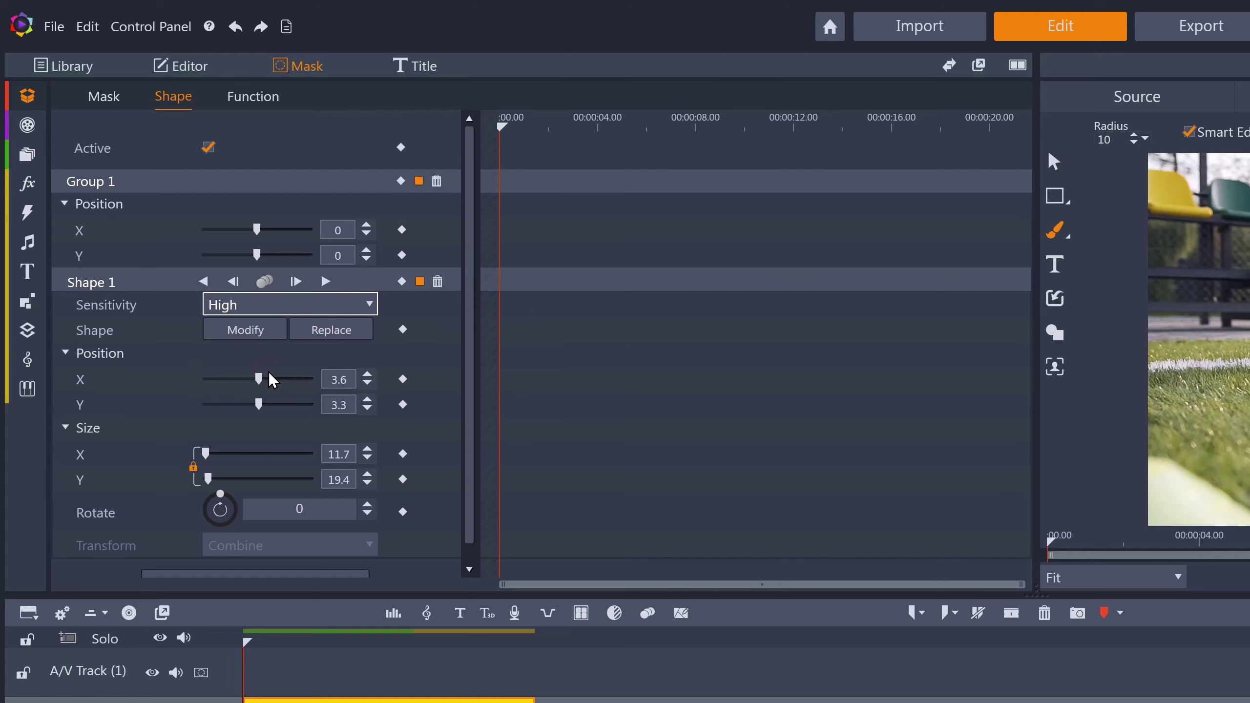
left_click(263, 282)
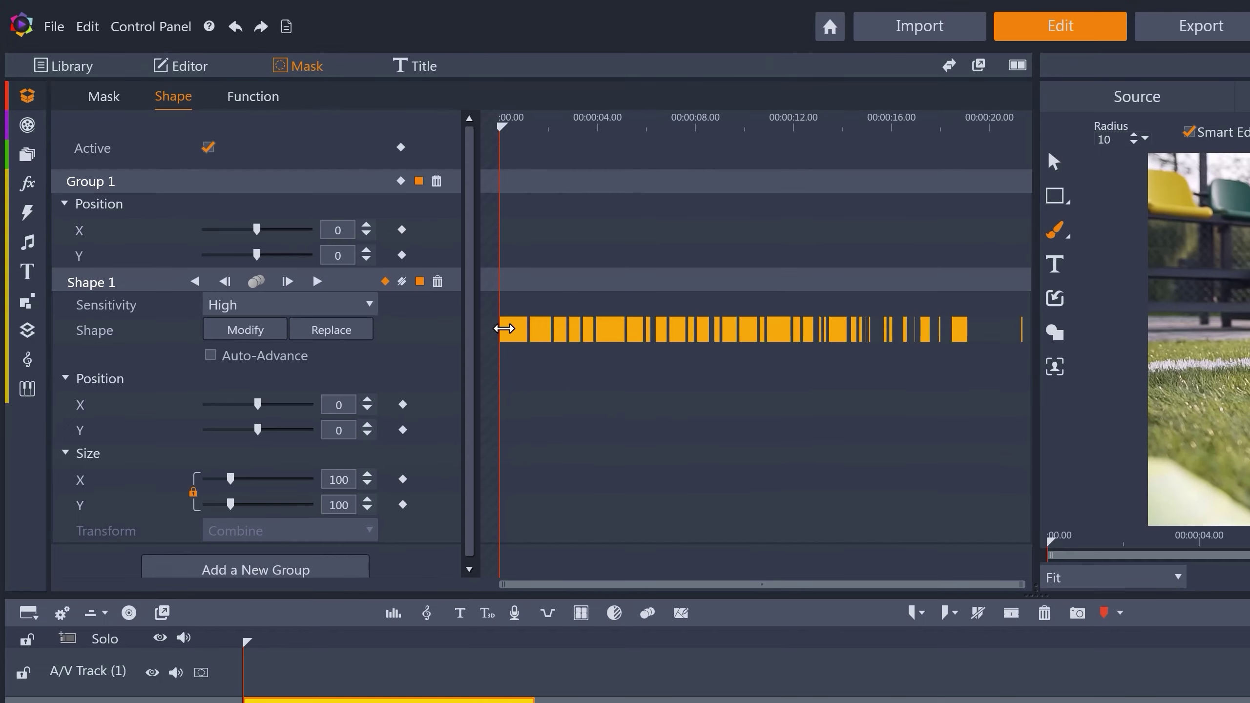
left_click_drag(502, 127, 526, 126)
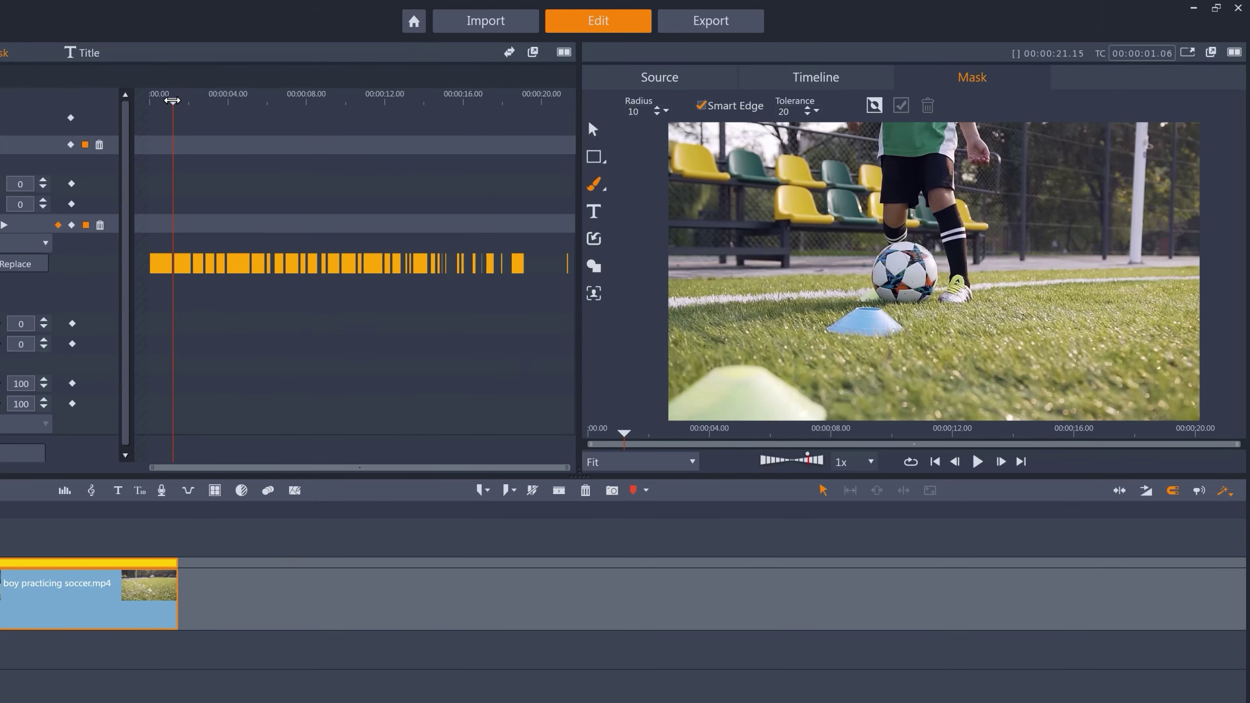
left_click_drag(172, 100, 175, 100)
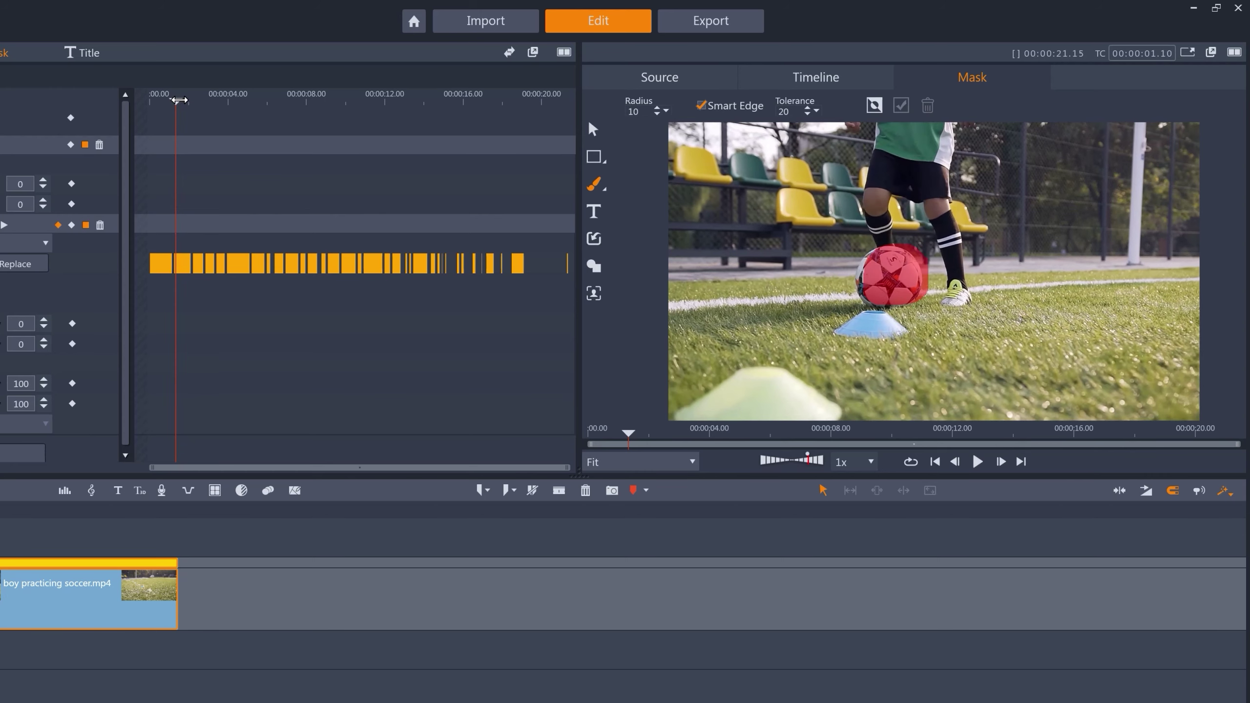
key("Left")
key("Left")
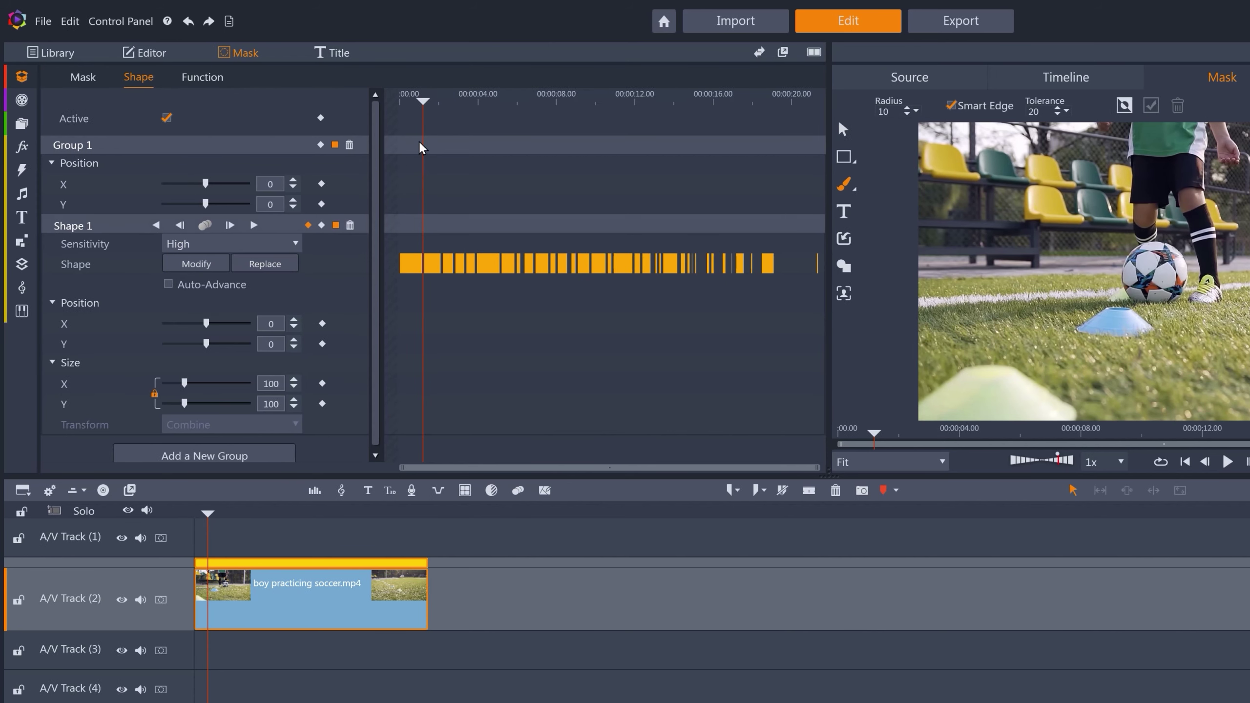
- From the clip start, re-track Shape 1 through all frames with Low sensitivity
left_click_drag(423, 105, 400, 105)
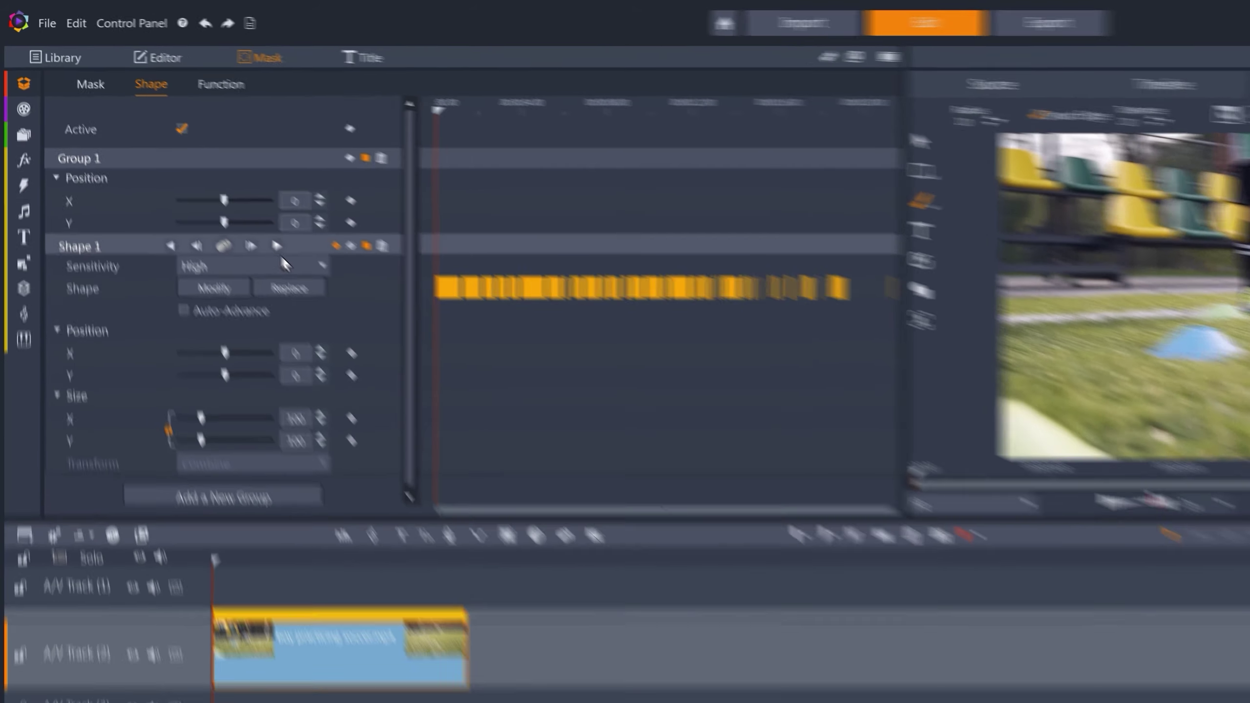
left_click(255, 249)
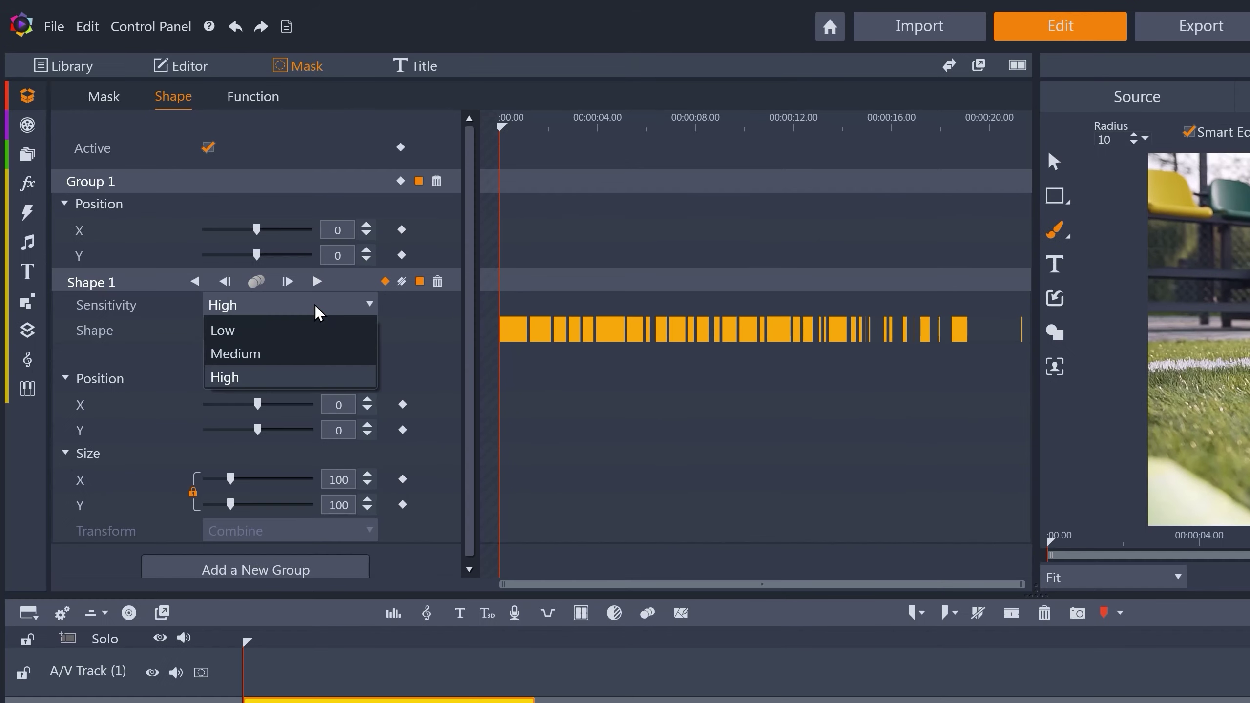
left_click(258, 331)
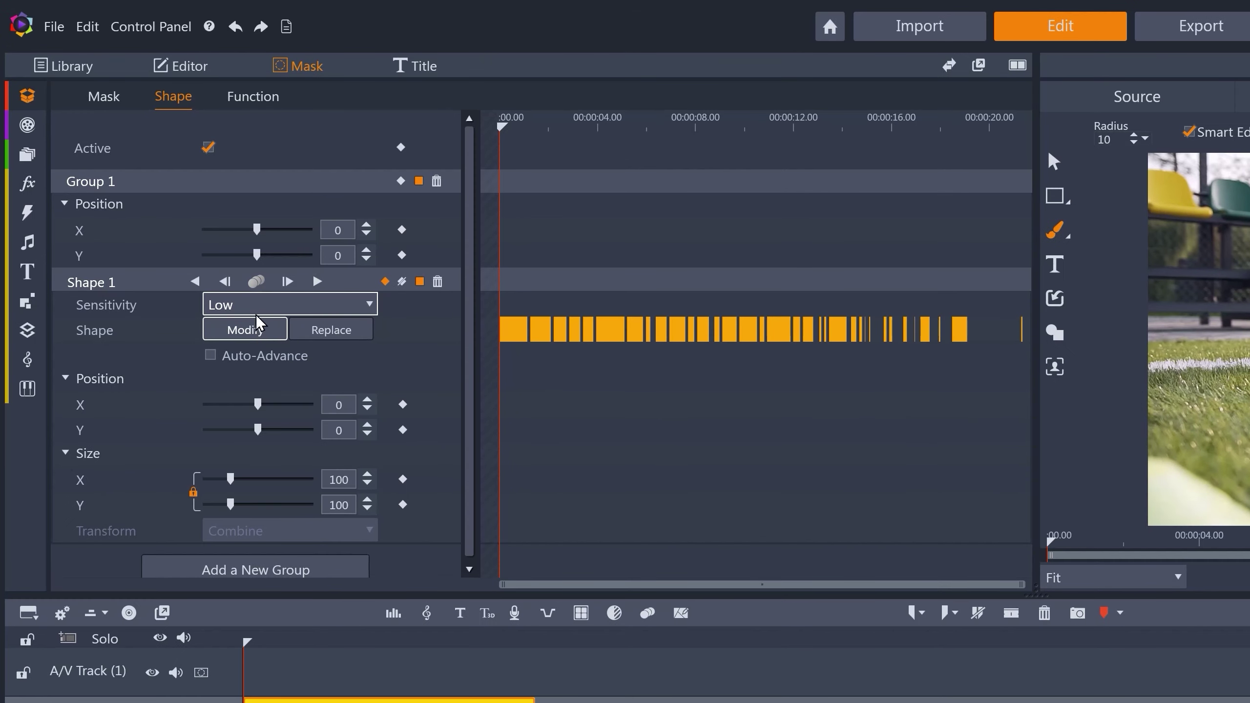
left_click(256, 282)
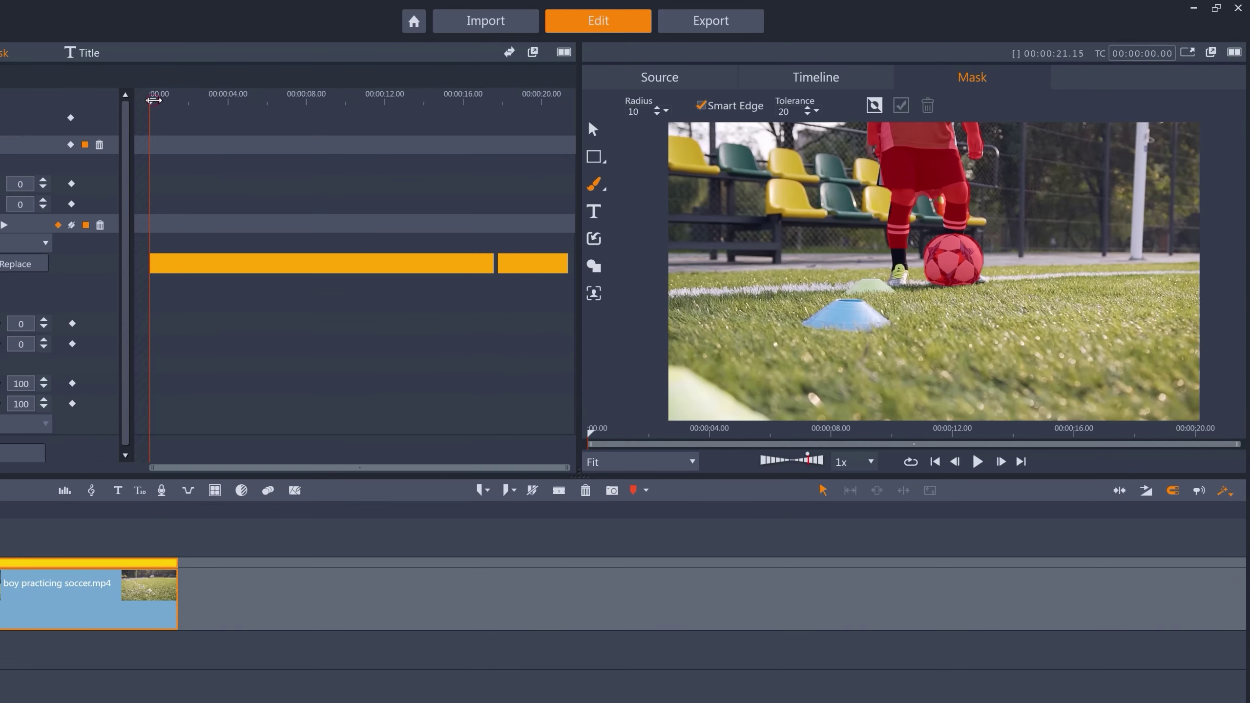
left_click_drag(153, 100, 211, 101)
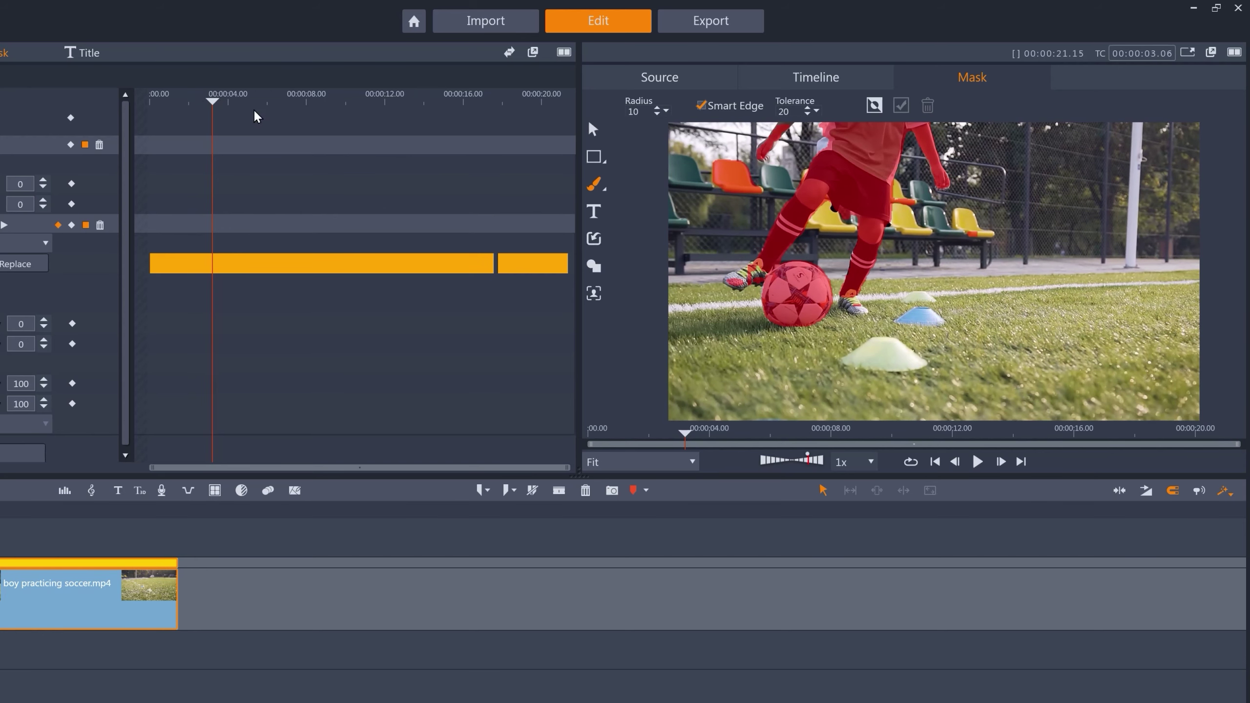
left_click_drag(212, 101, 279, 101)
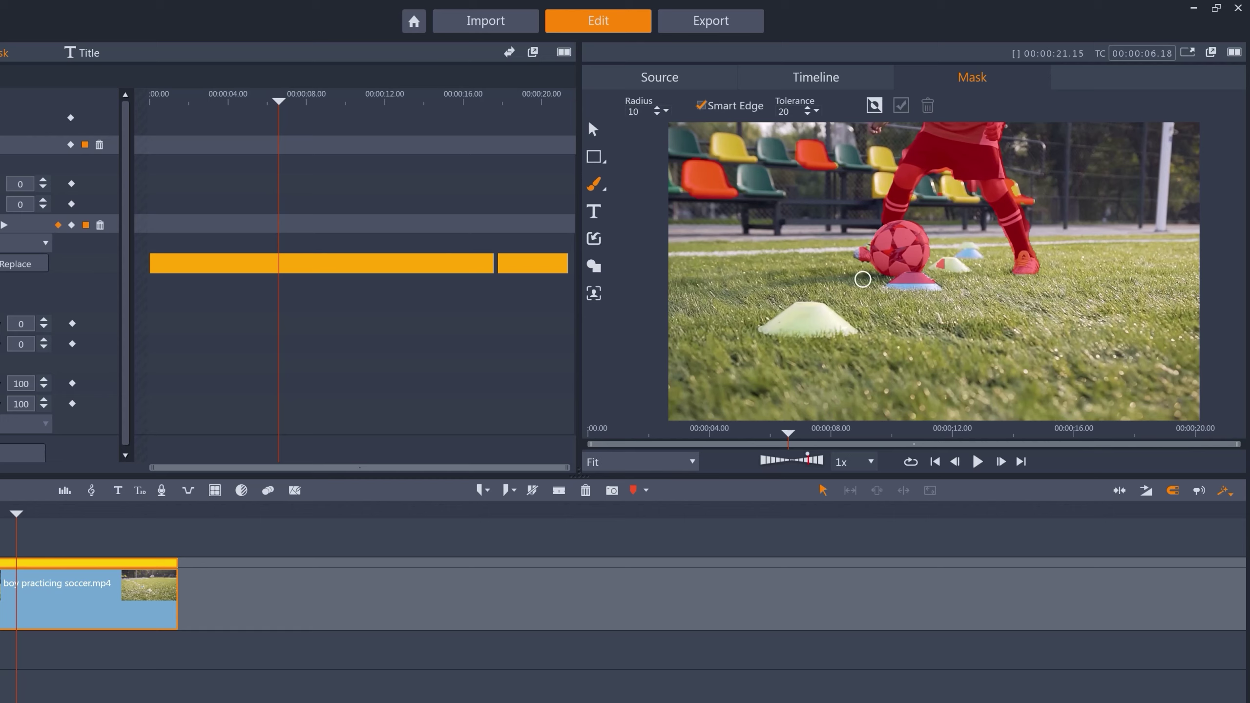
- Switch Shape 1 sensitivity to Medium and track all frames again
left_click_drag(278, 104, 281, 105)
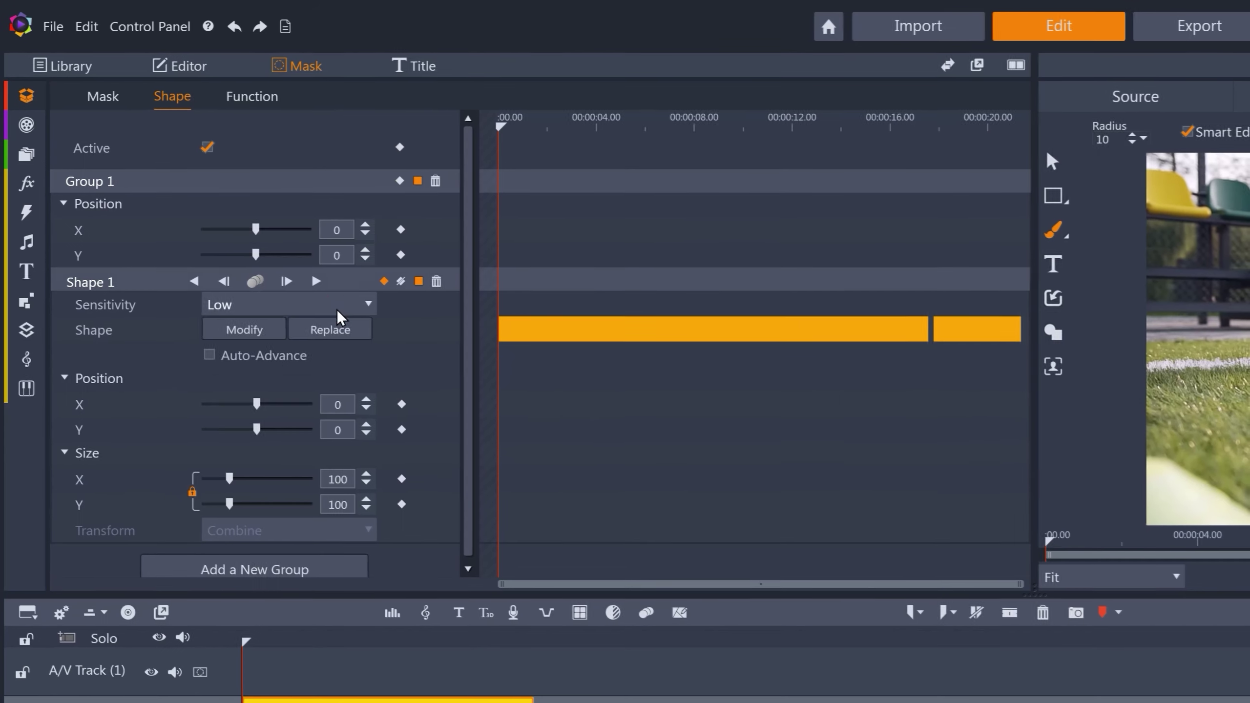
left_click(339, 306)
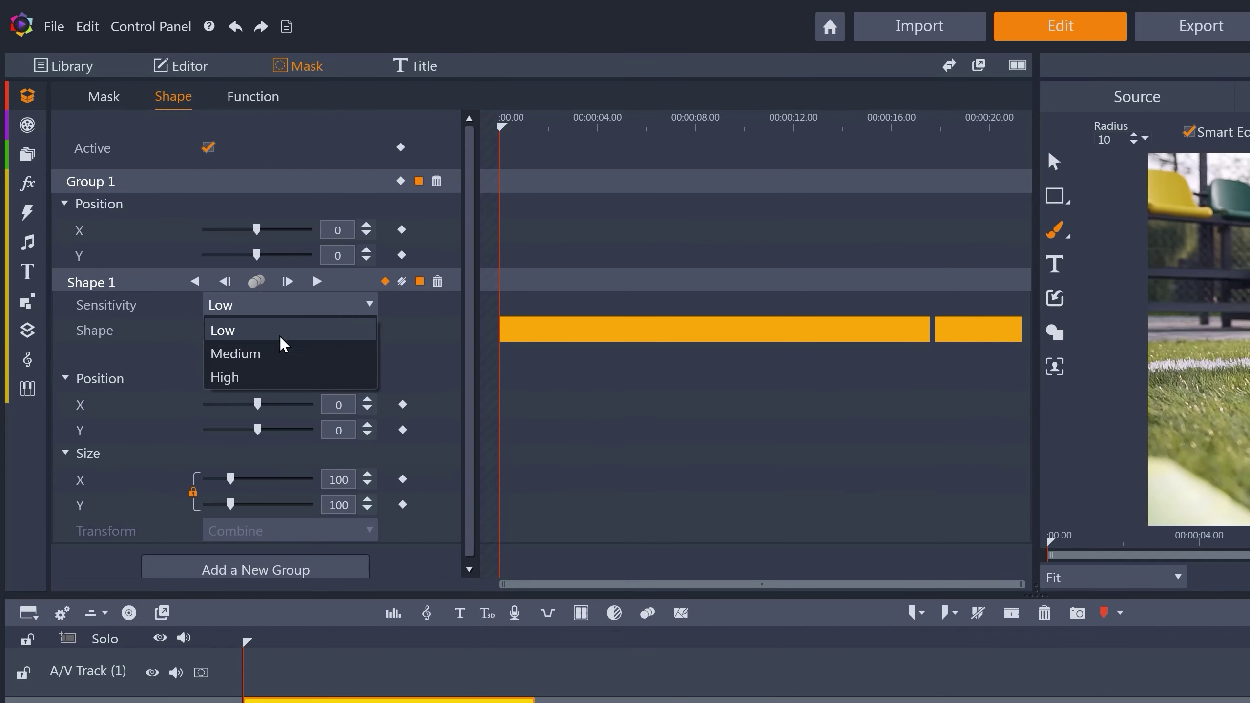
left_click(270, 354)
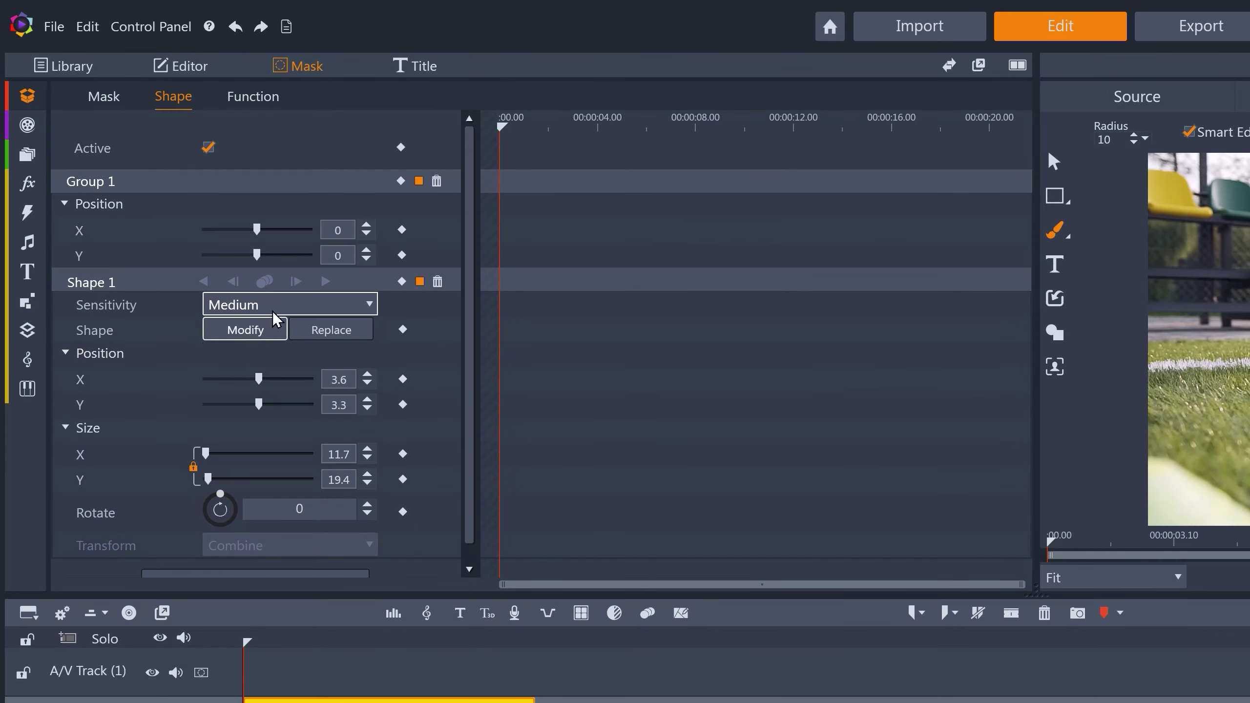
left_click(264, 282)
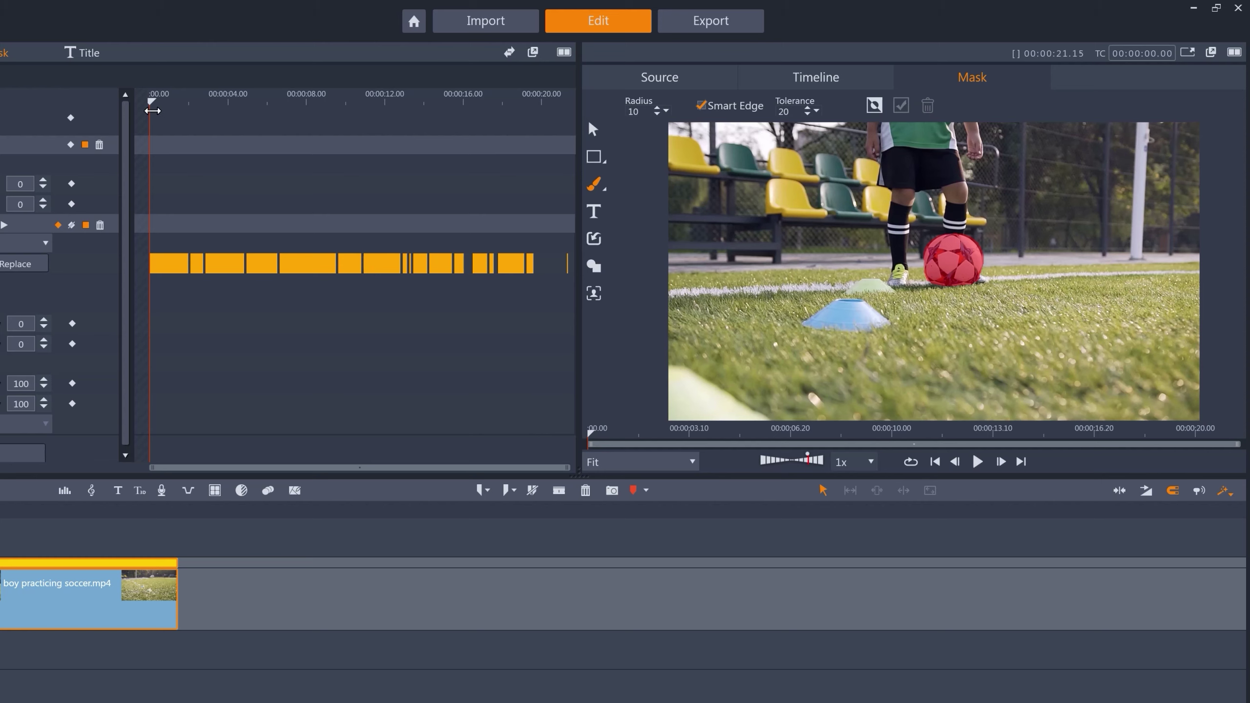
- Review the Medium track and place the playhead at 00:00:02.00, where it loses the ball
left_click_drag(152, 111, 184, 99)
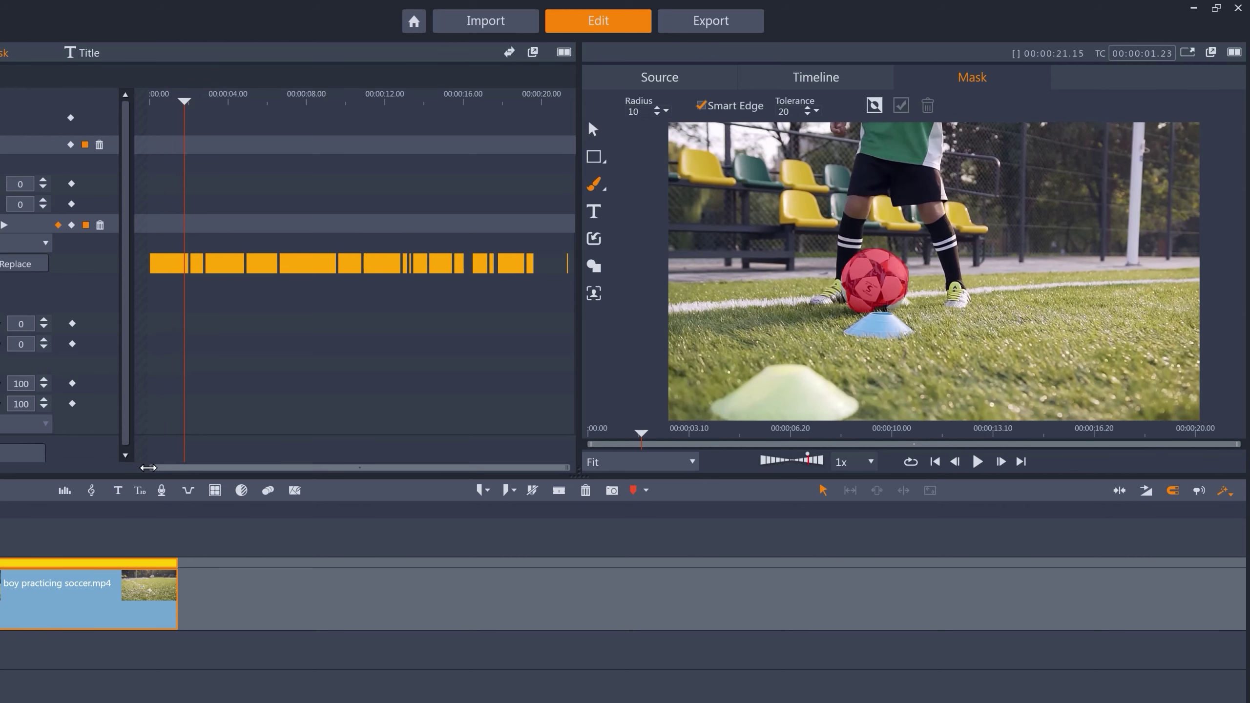
left_click_drag(147, 468, 178, 461)
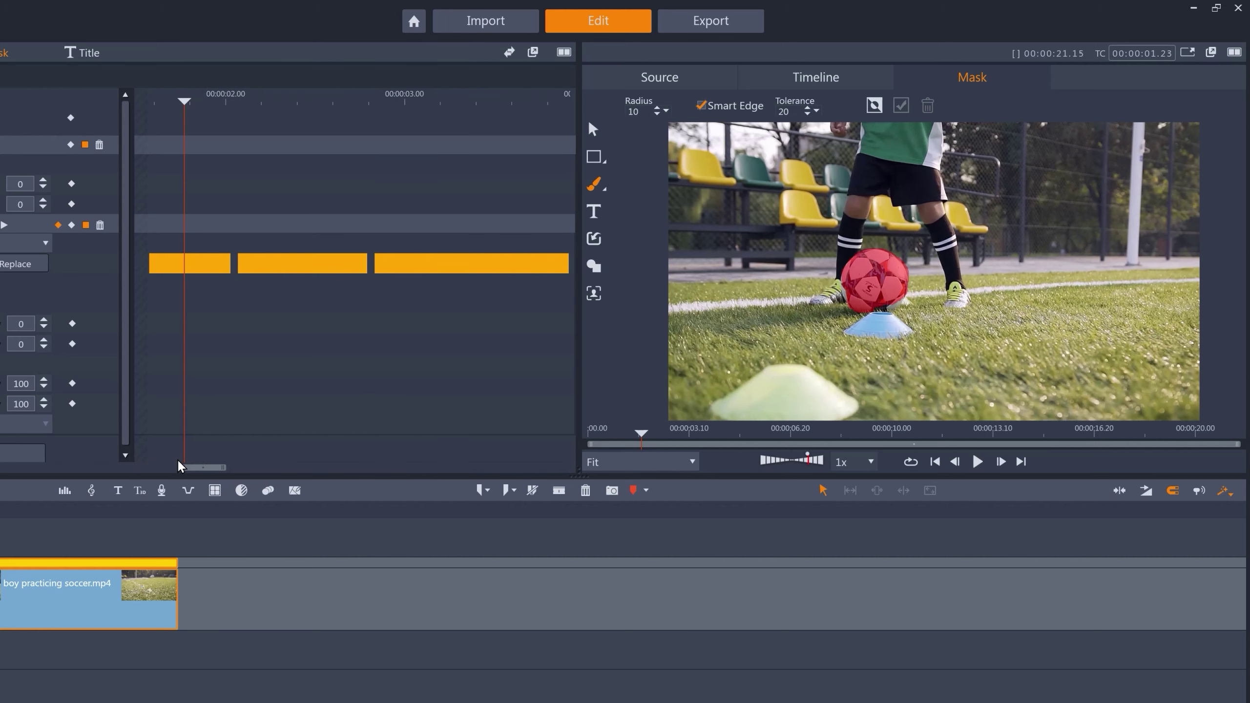
left_click_drag(192, 103, 225, 107)
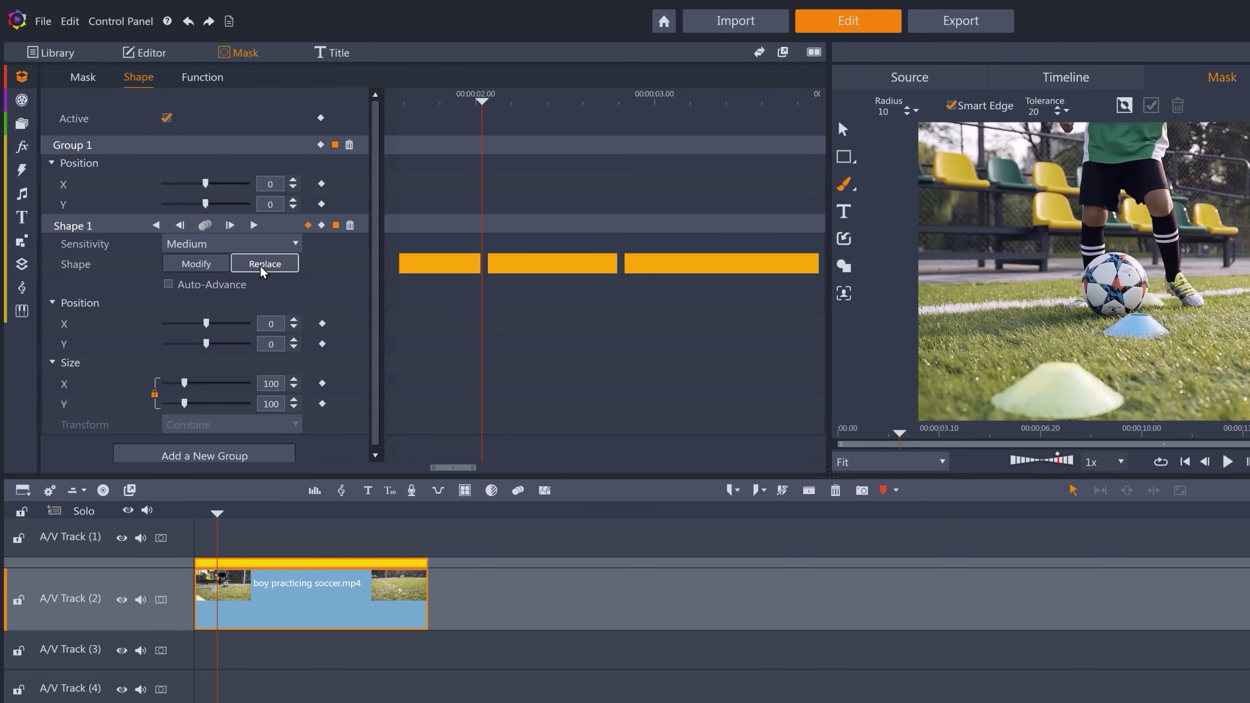
- Repaint Shape 1 over only the ball on this frame, removing its spill onto the shoe
left_click(197, 265)
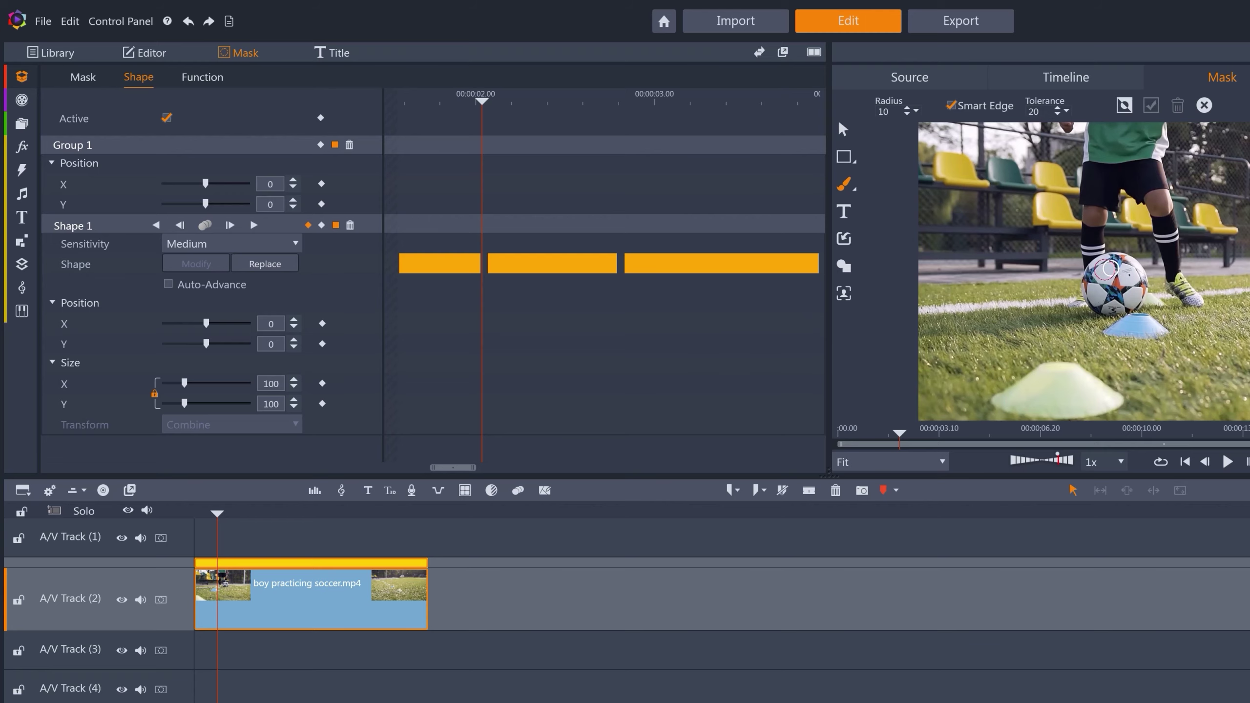
mouse_move(1108, 270)
left_mouse_down()
mouse_move(1125, 293)
mouse_move(1102, 301)
mouse_move(1091, 284)
left_mouse_up()
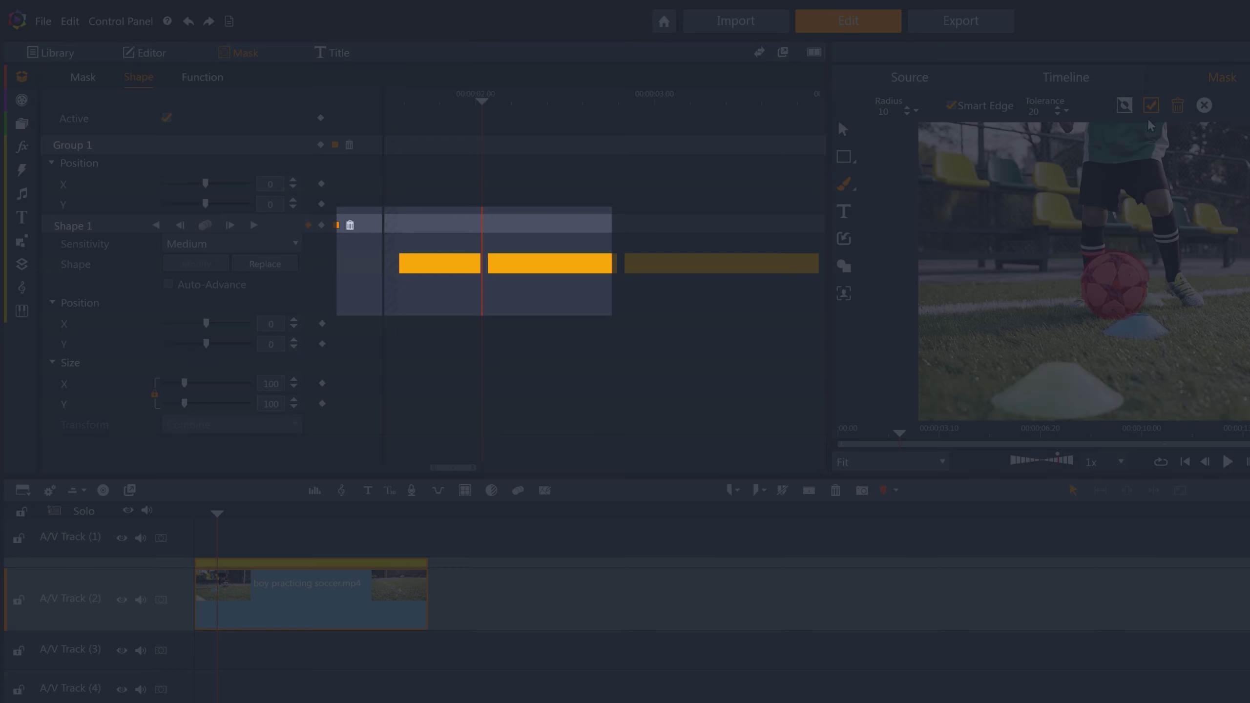
left_click(1155, 111)
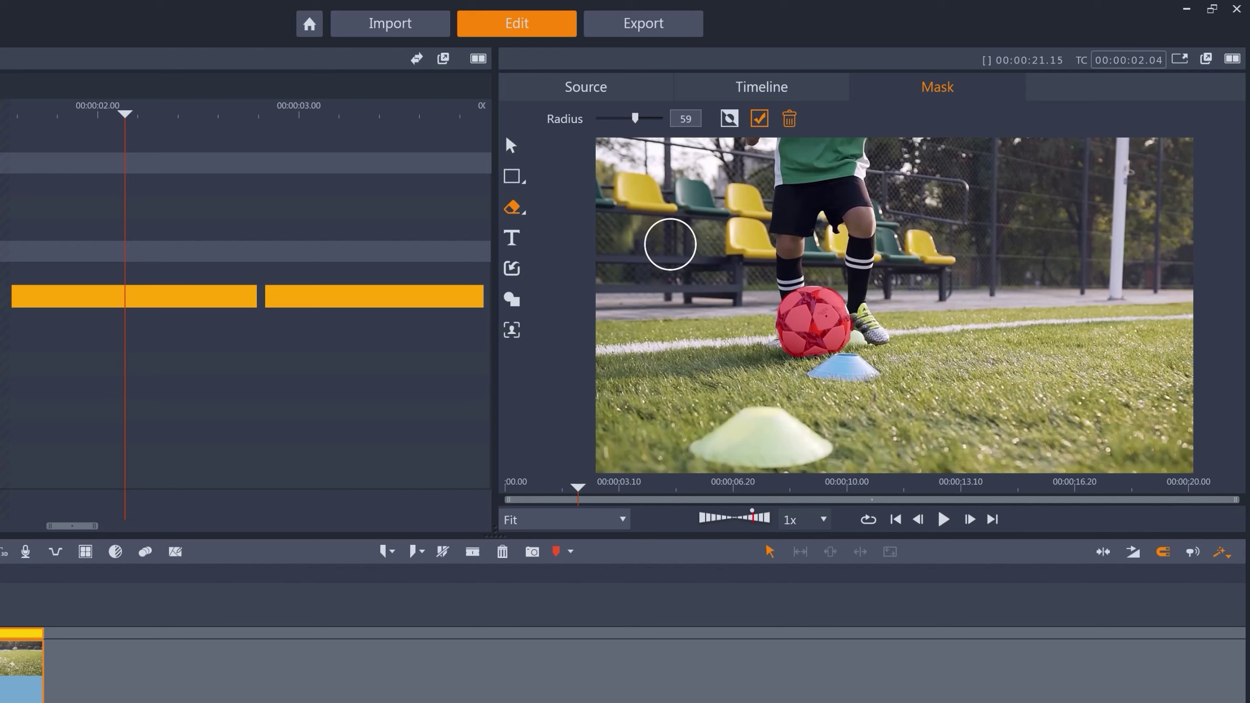
- Paint an extra brush stroke over the ball with Smart Edge off and apply it
left_click_drag(514, 212, 571, 212)
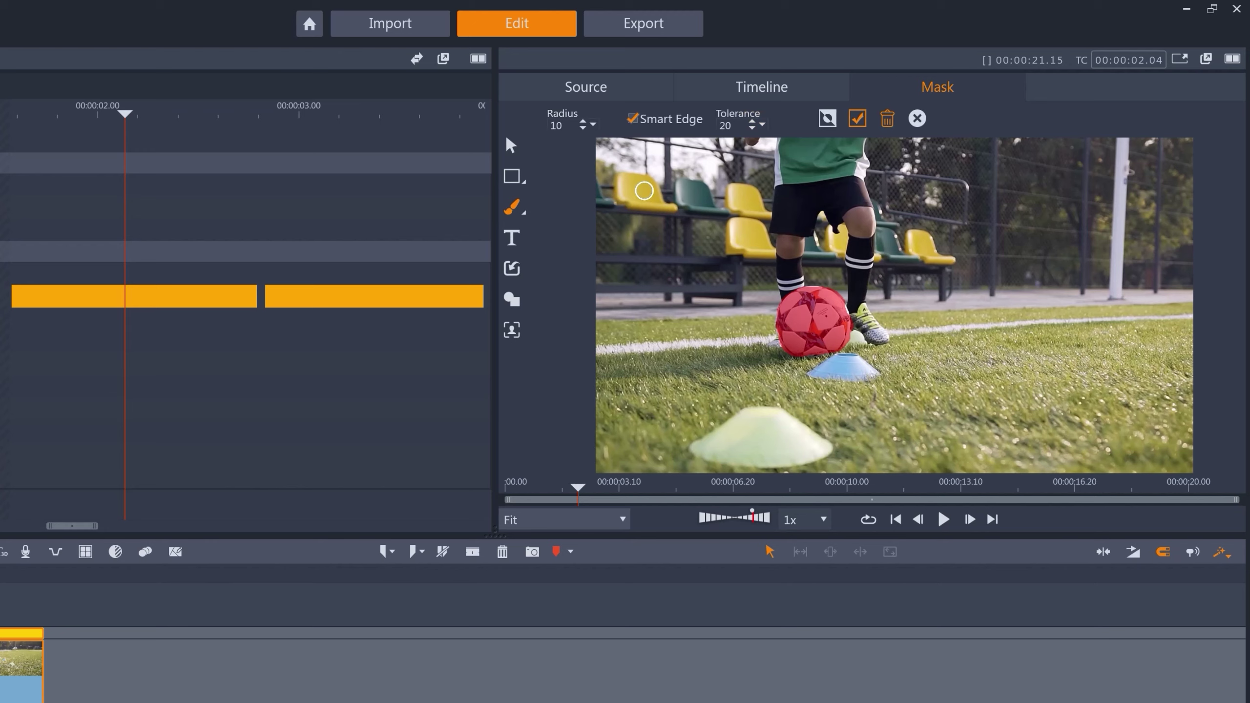
left_click(633, 120)
mouse_move(821, 300)
left_mouse_down()
mouse_move(838, 312)
mouse_move(831, 324)
left_mouse_up()
left_click(857, 120)
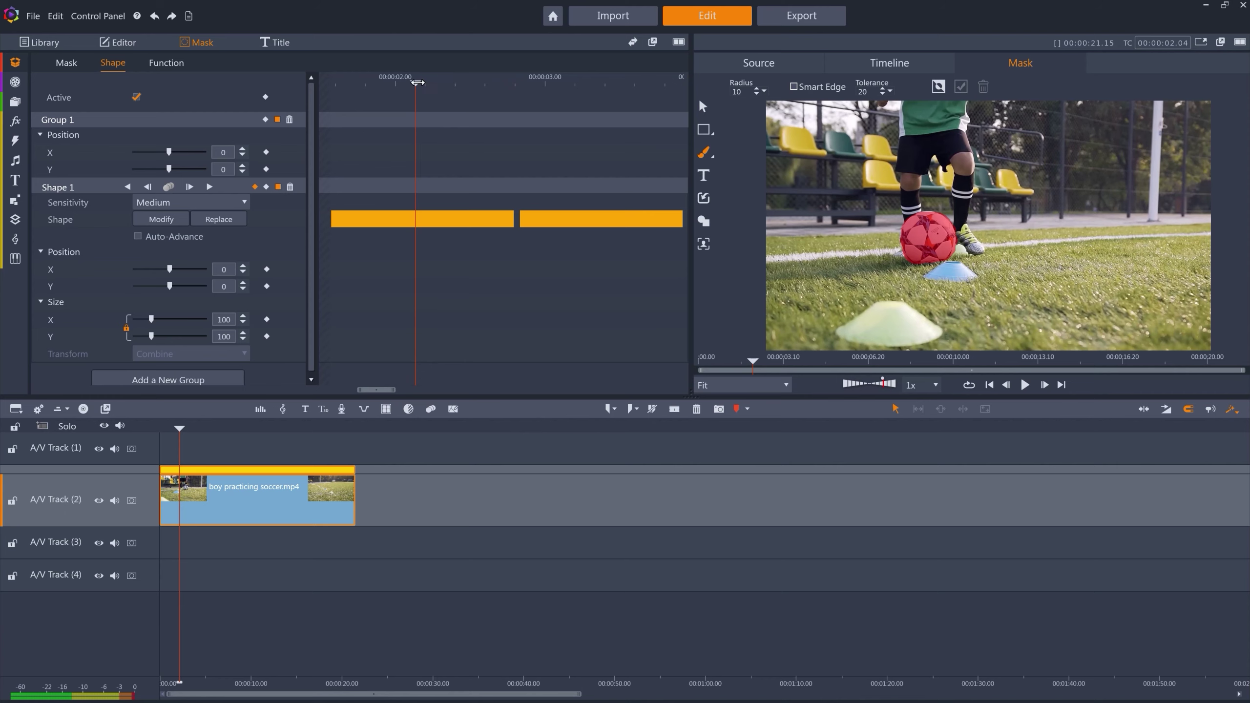
- At 00:00:02.24, repaint the ball with Smart Edge on, apply, then return to 02.04
left_click_drag(418, 83, 515, 83)
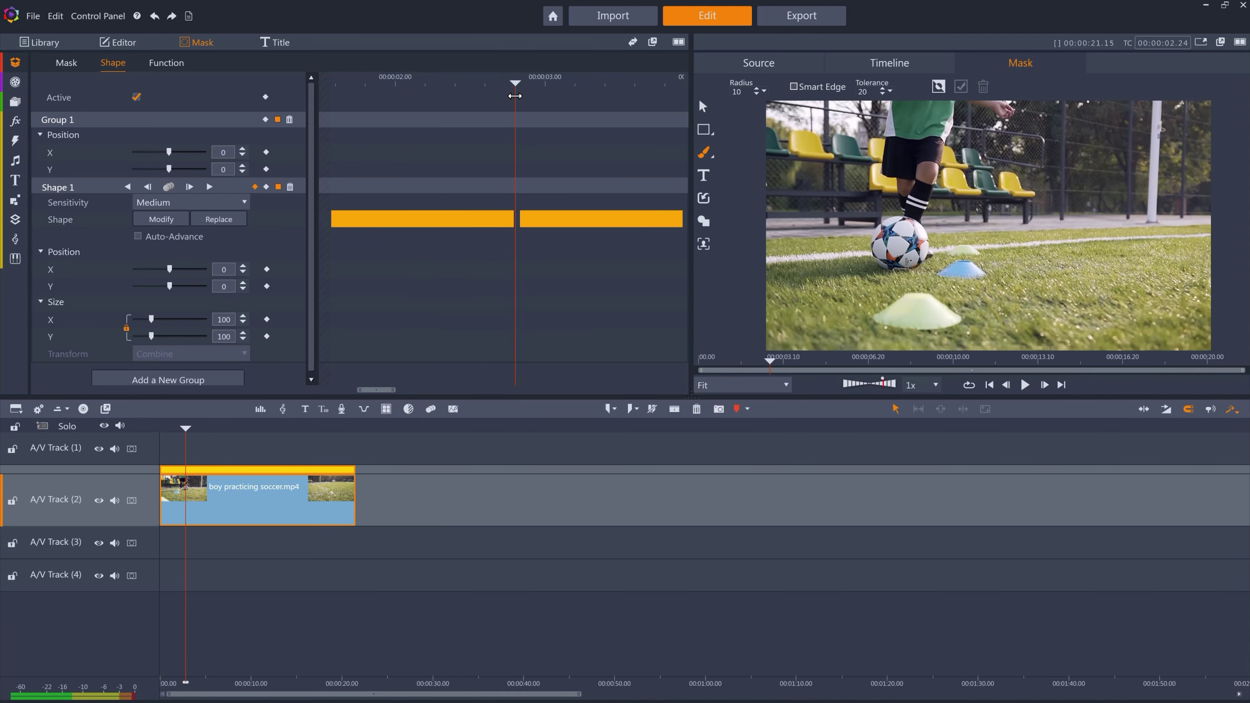
left_click(162, 219)
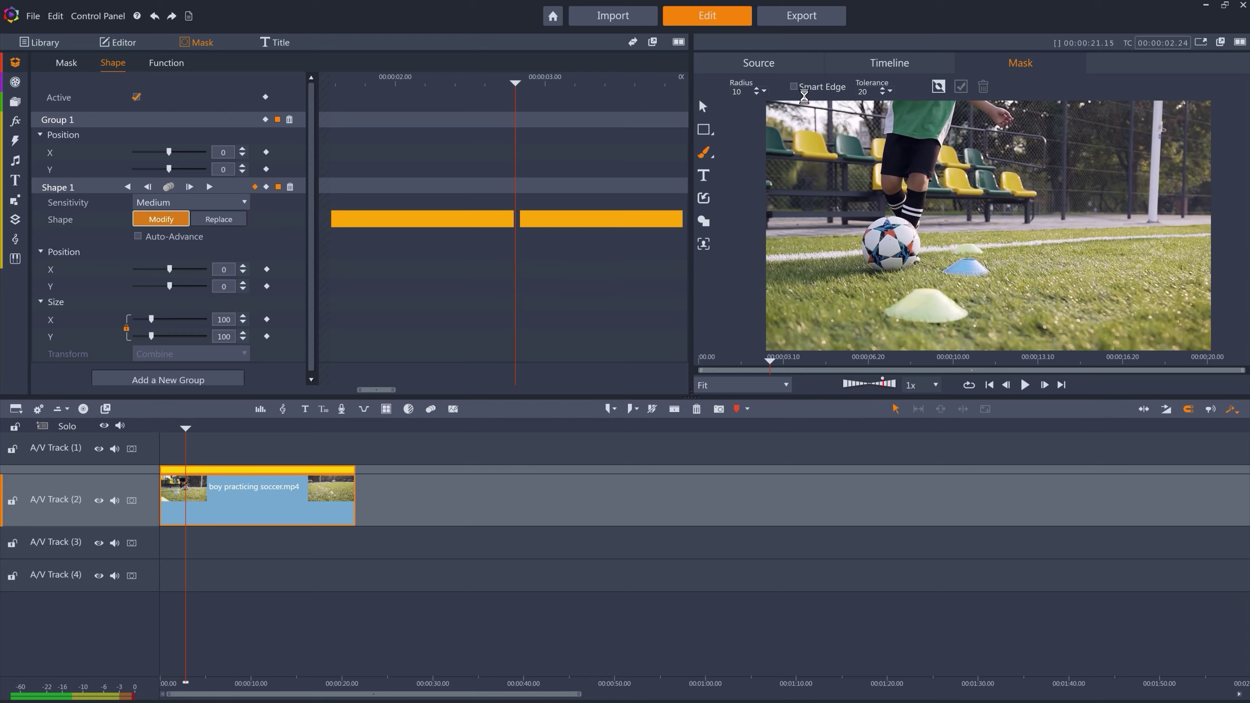
left_click(794, 87)
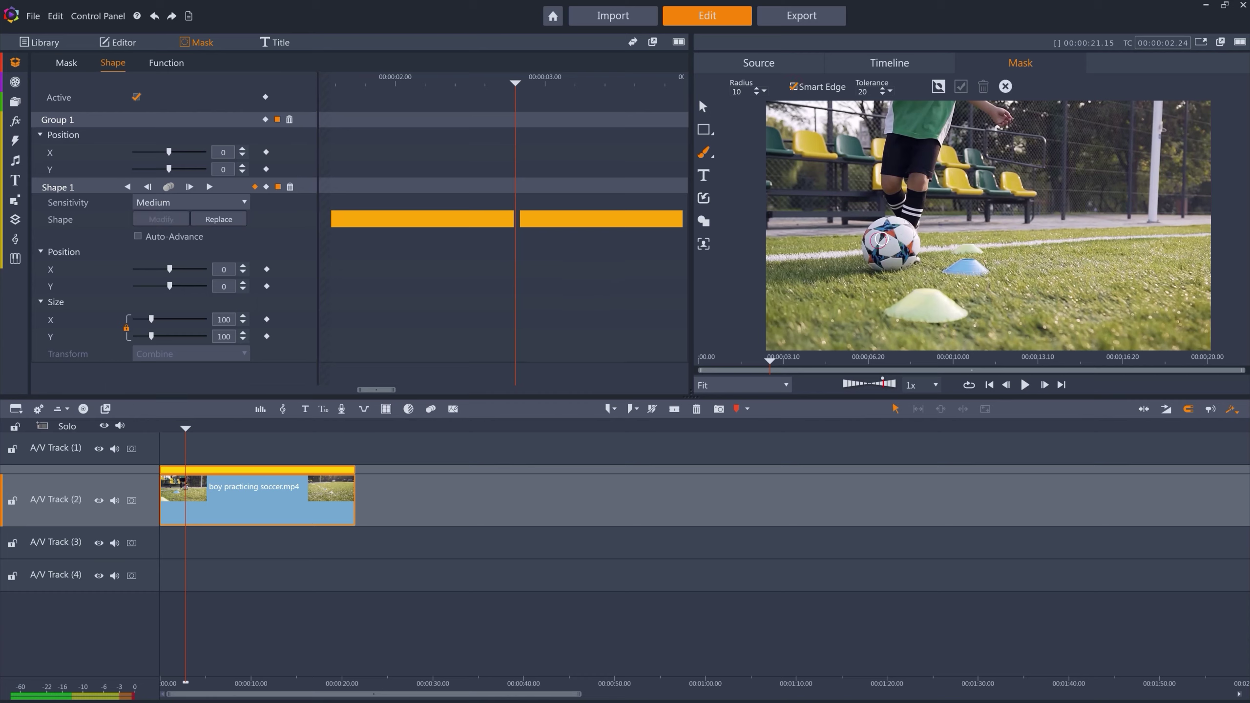
mouse_move(880, 240)
left_mouse_down()
mouse_move(891, 232)
mouse_move(908, 249)
mouse_move(876, 259)
left_mouse_up()
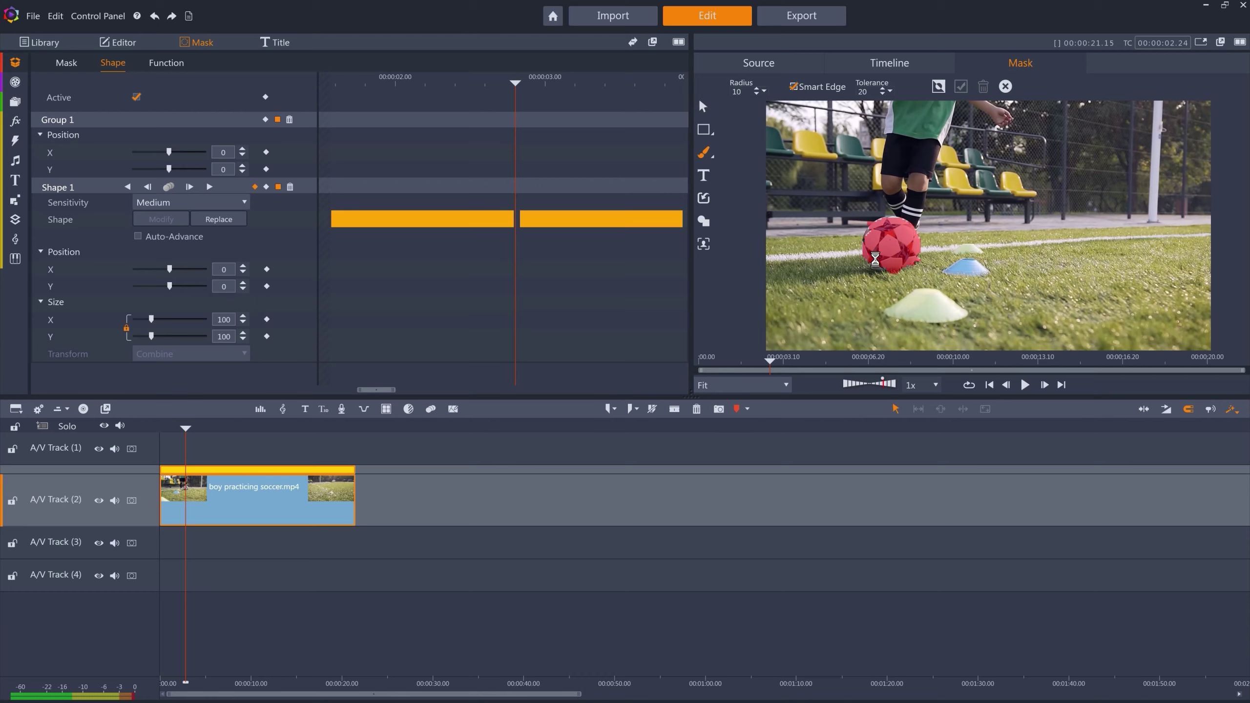
left_click(960, 86)
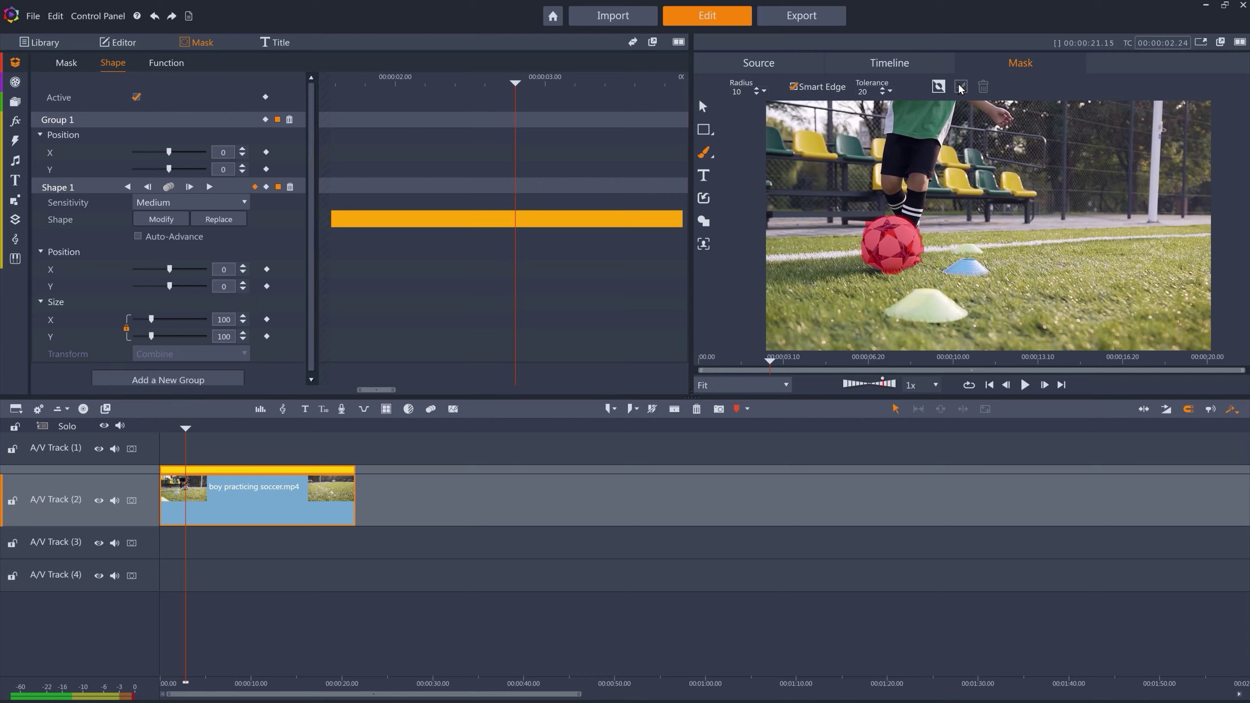
left_click_drag(516, 83, 414, 85)
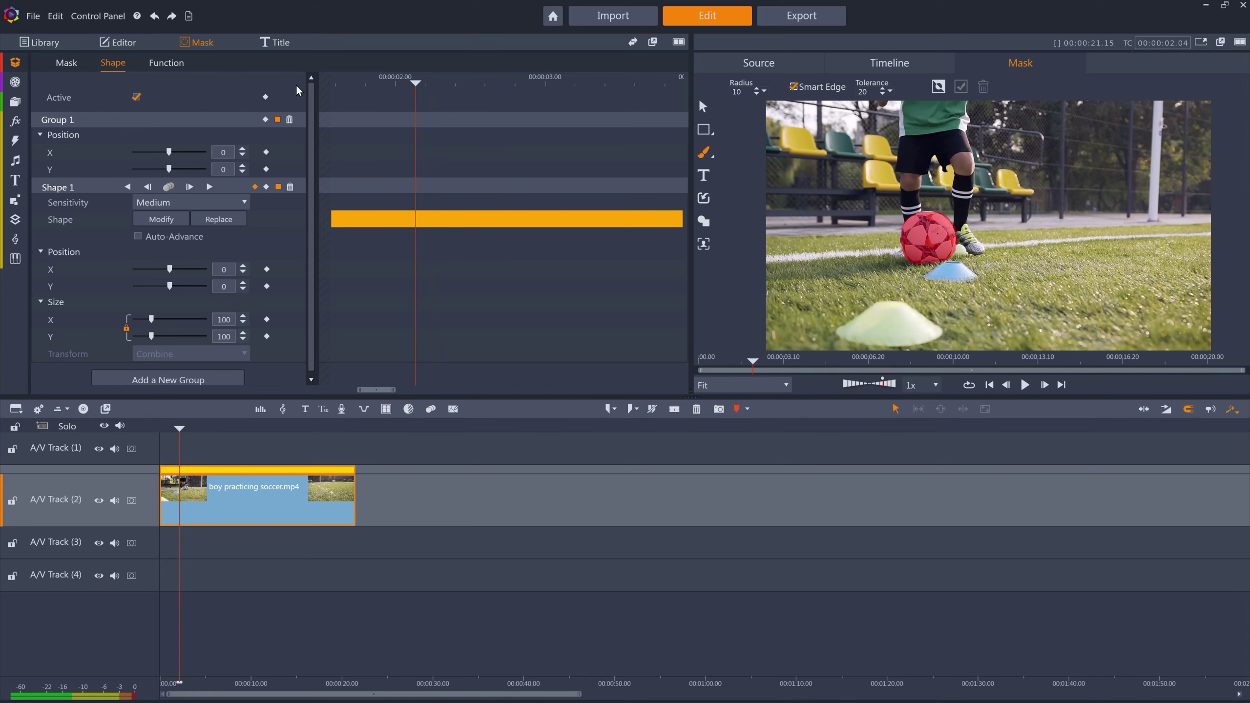
- Apply a Black & White matte with Feather 100 and play it back in the Timeline preview
left_click(179, 64)
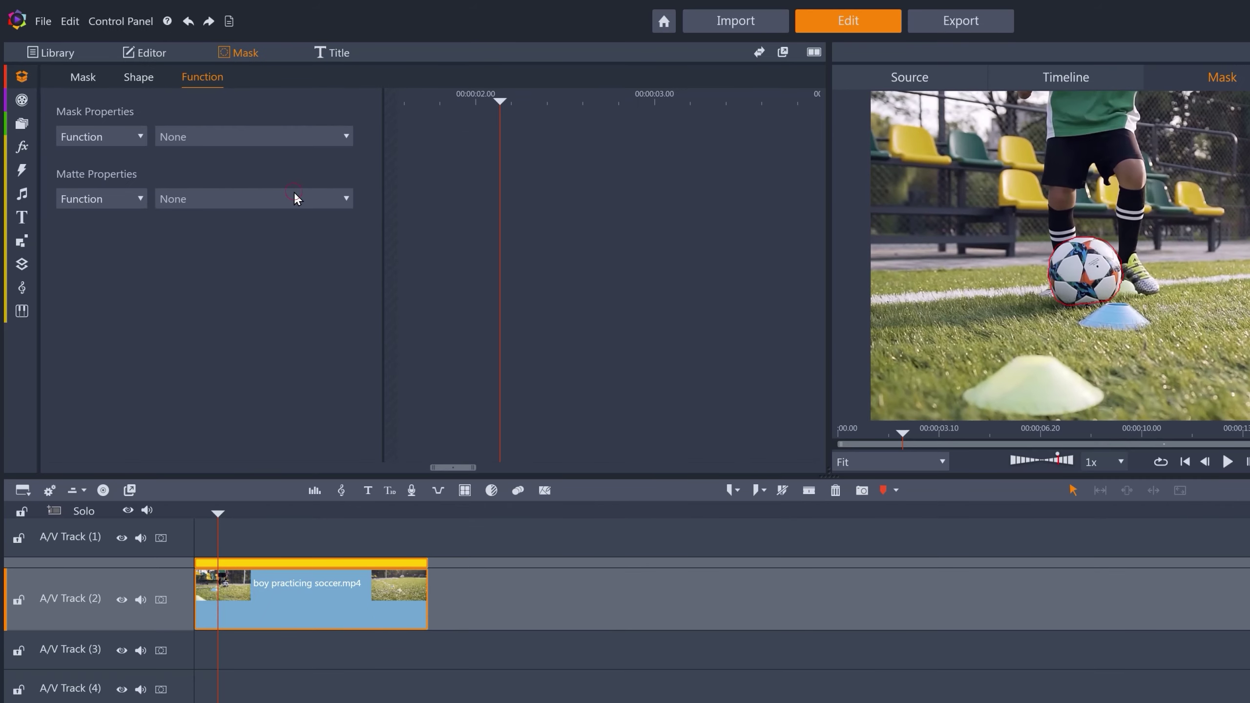
left_click(242, 161)
left_click(268, 318)
left_click(160, 273)
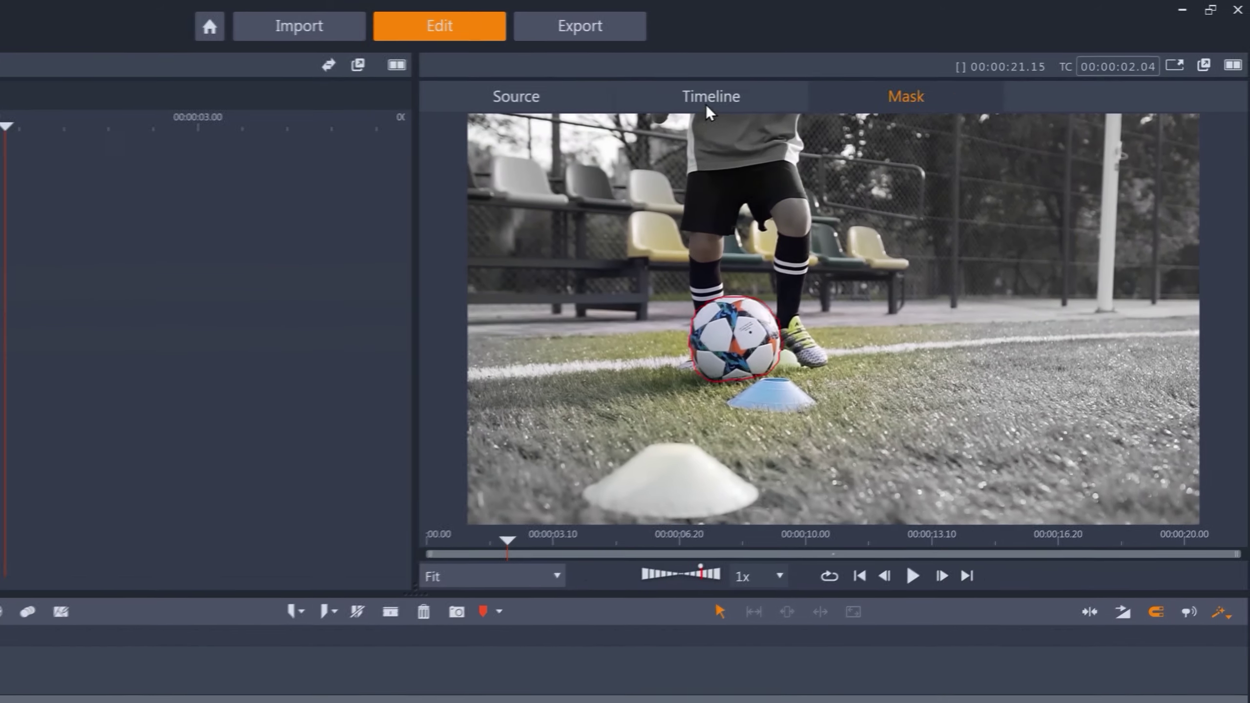
left_click(1062, 81)
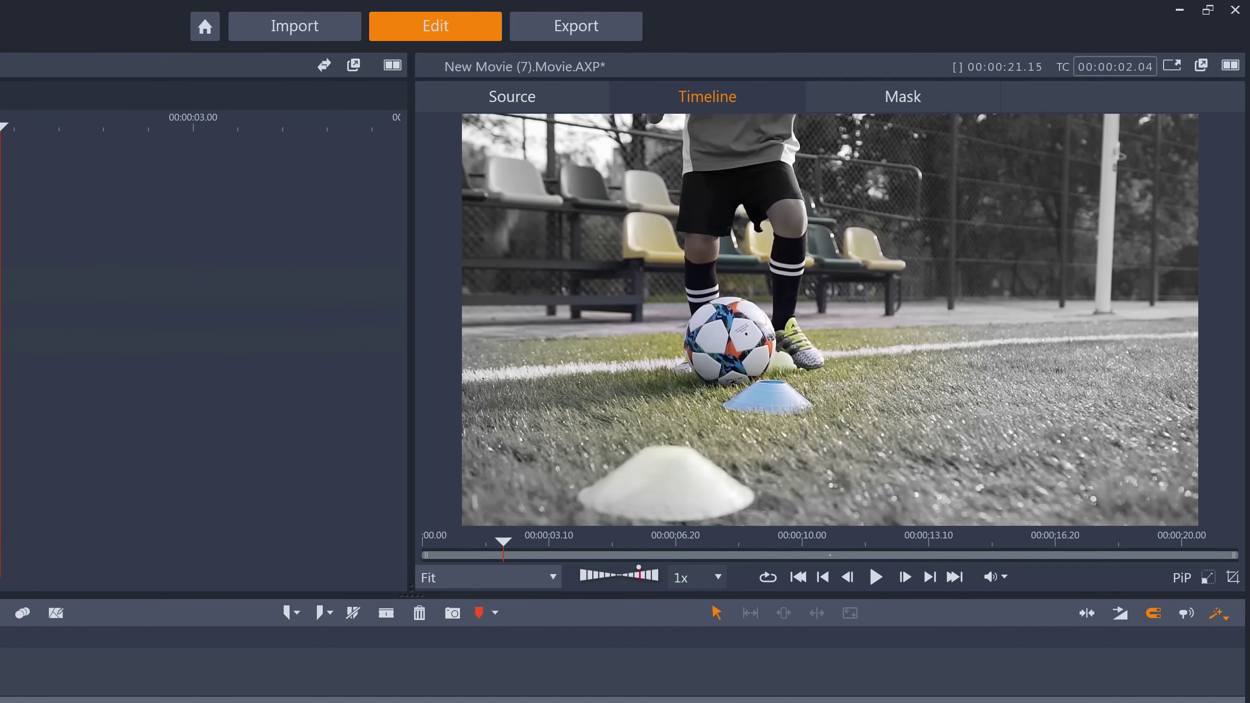
key("Escape")
key("space")
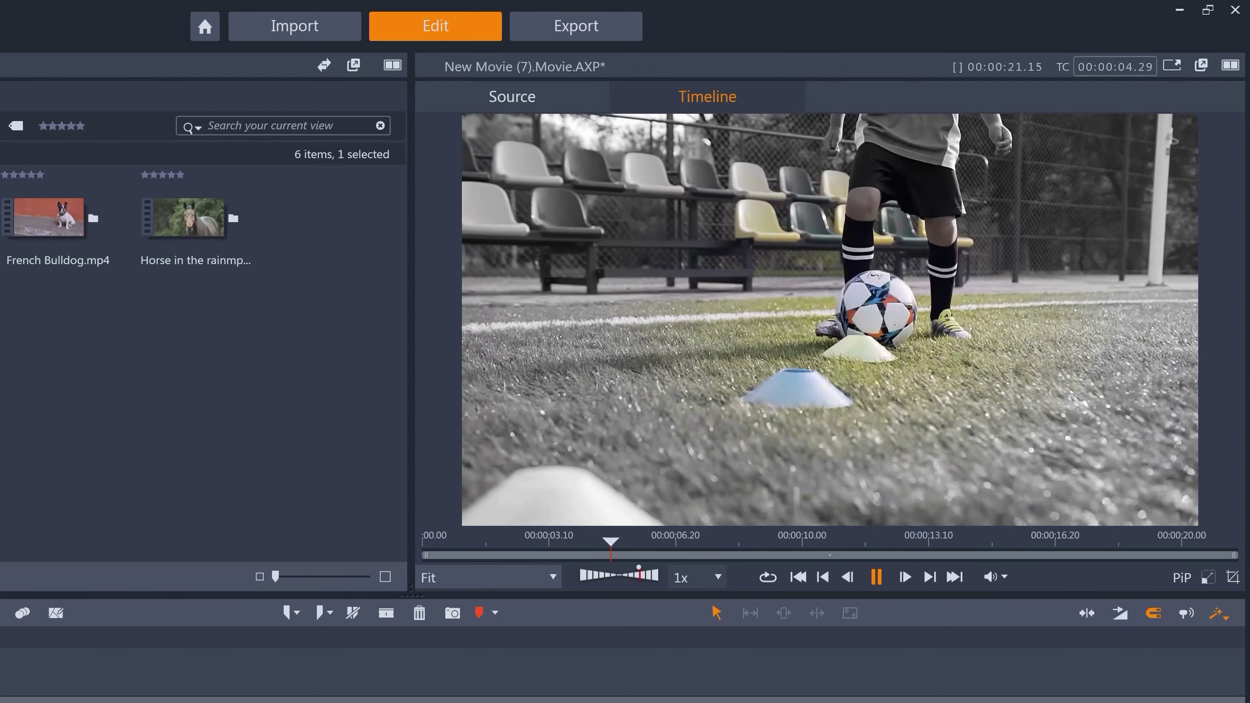
- Change the matte to RadialBlur, Zoom type, Feather 100, Green channel, and view it in Timeline
key("space")
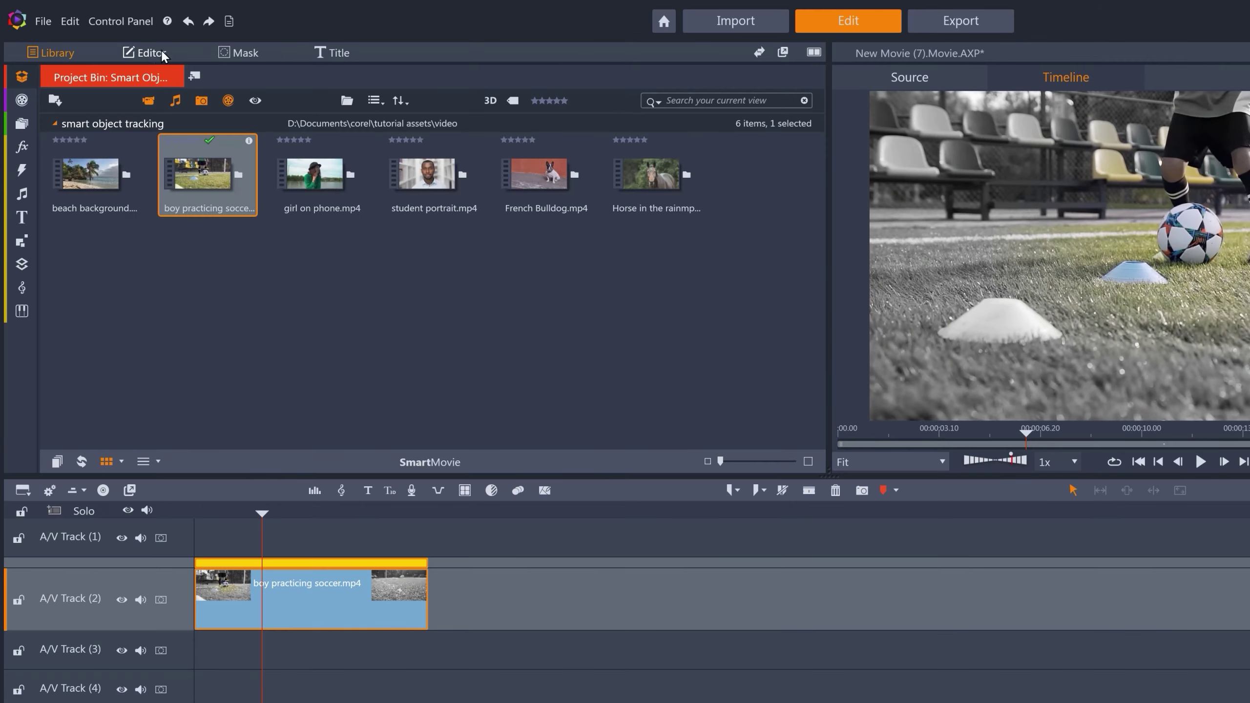
left_click(255, 53)
left_click(257, 197)
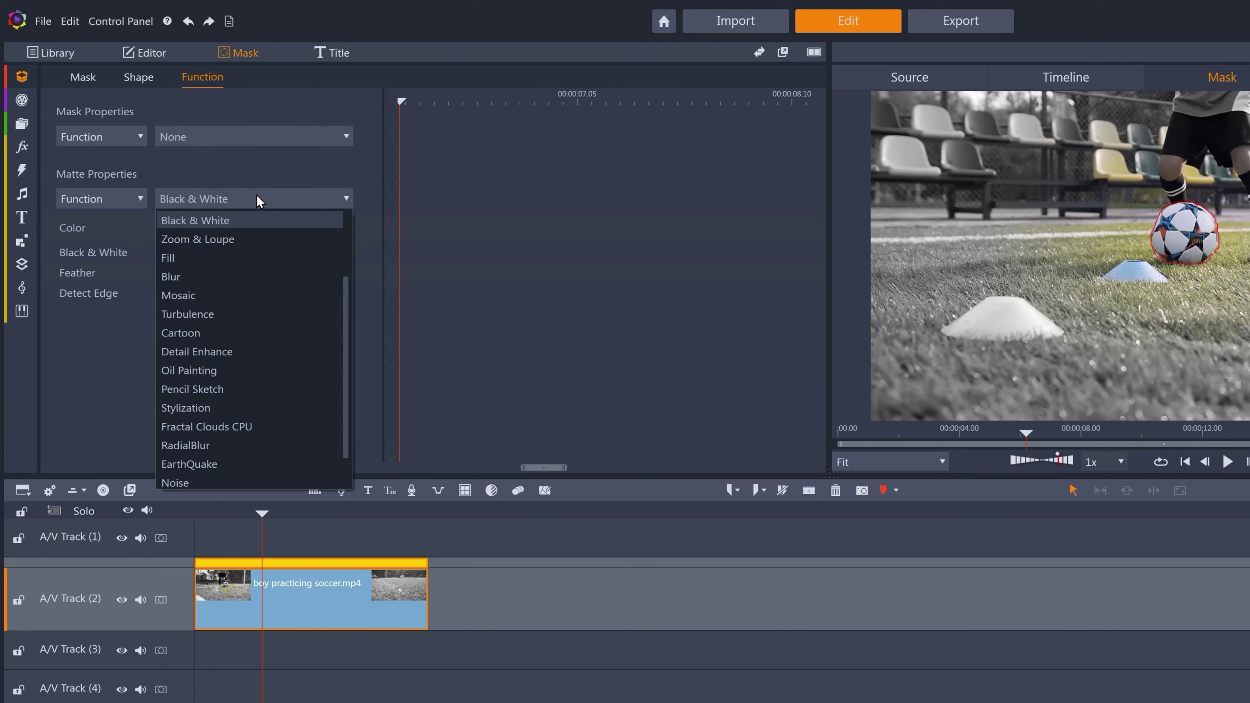
left_click(184, 450)
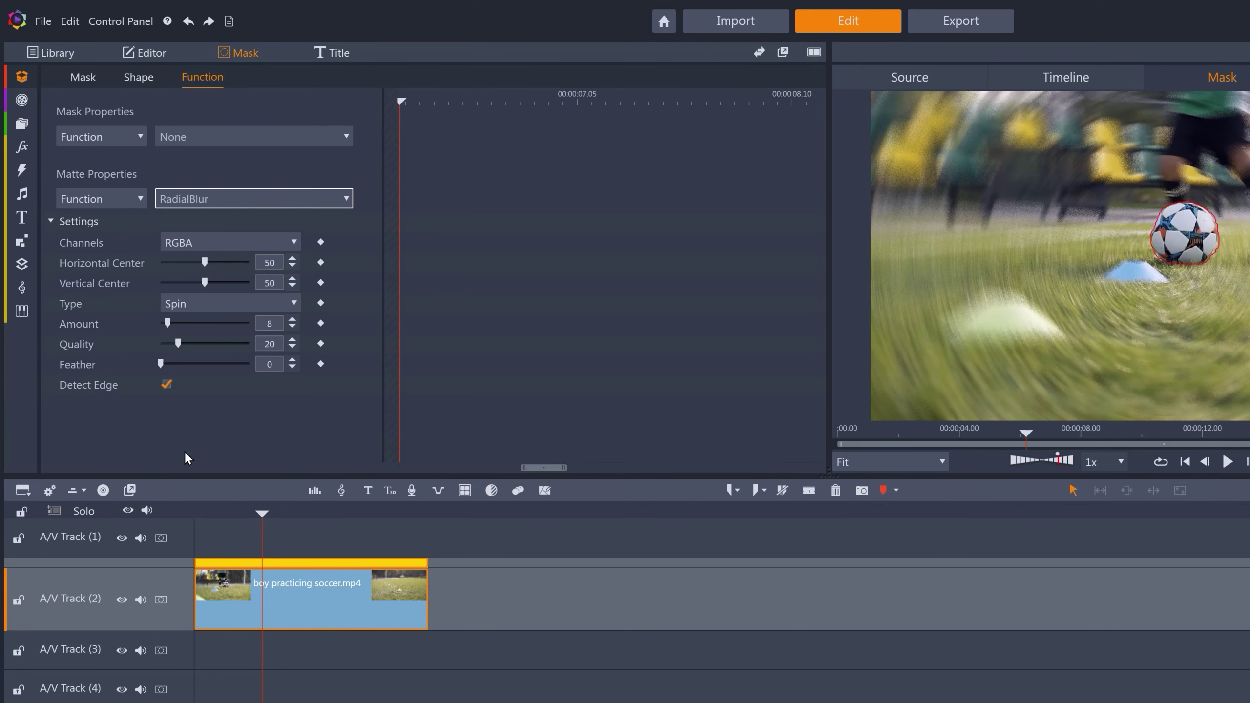
left_click(232, 303)
left_click(218, 340)
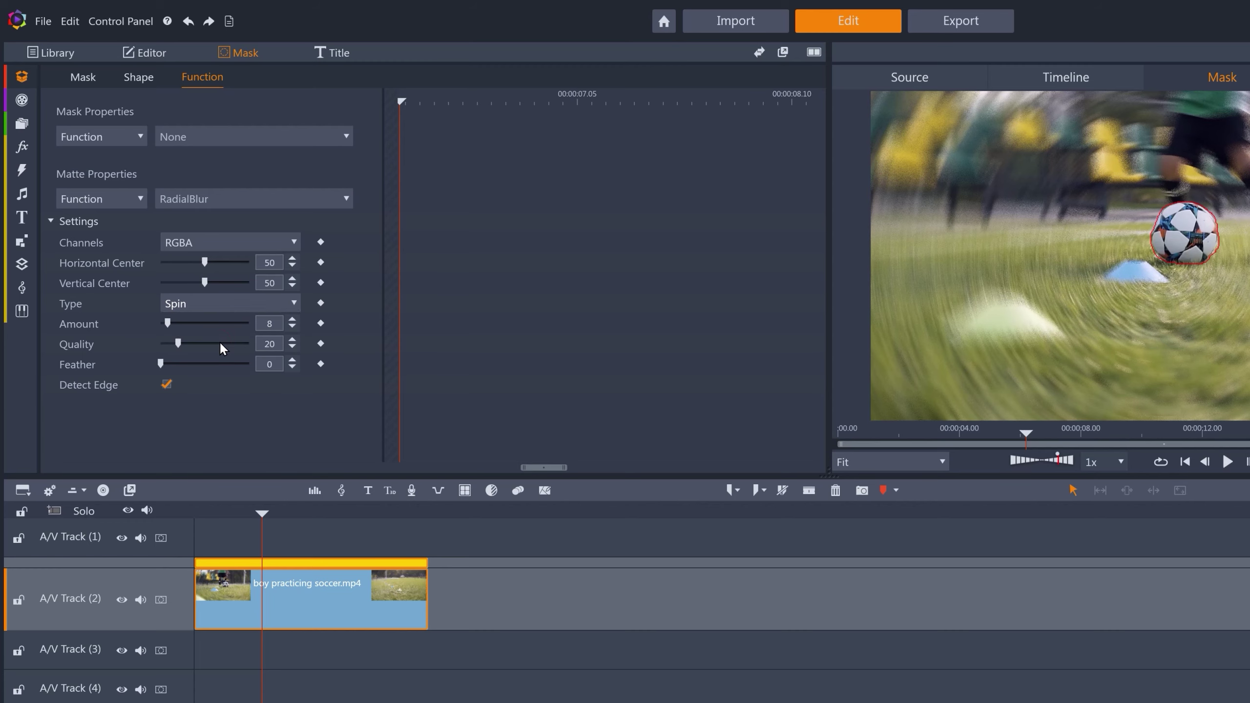
left_click_drag(158, 362, 452, 376)
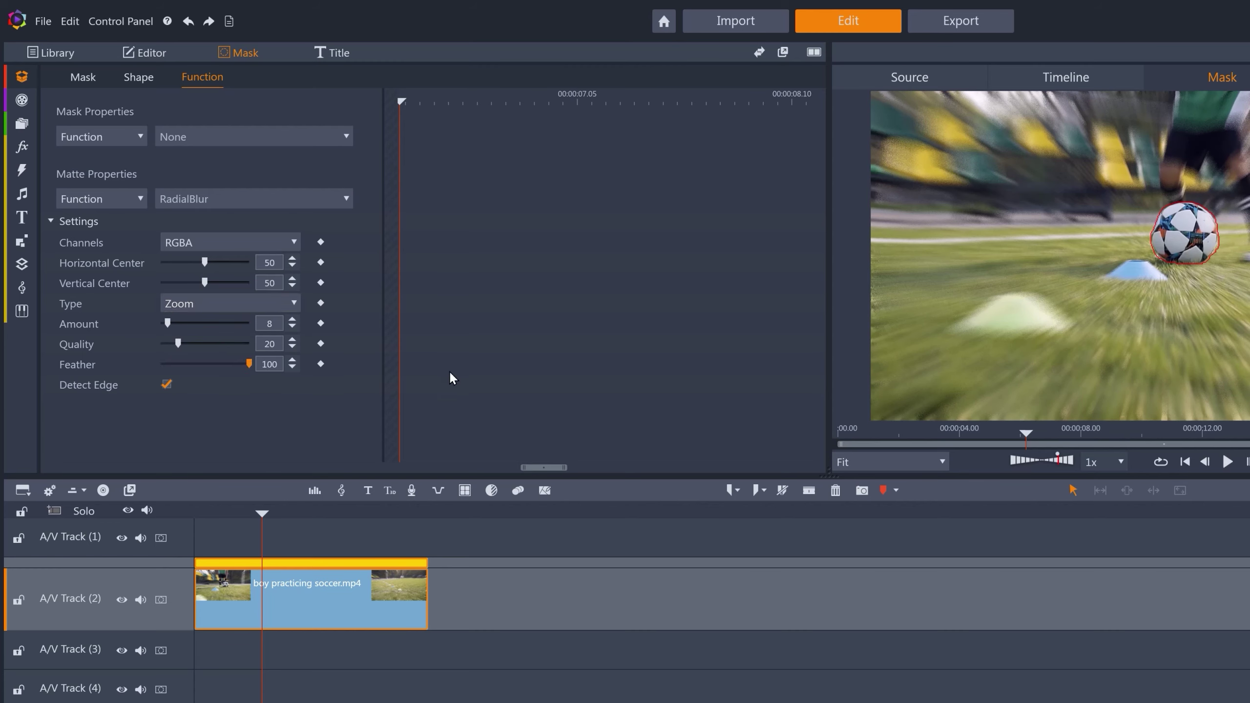
left_click(249, 240)
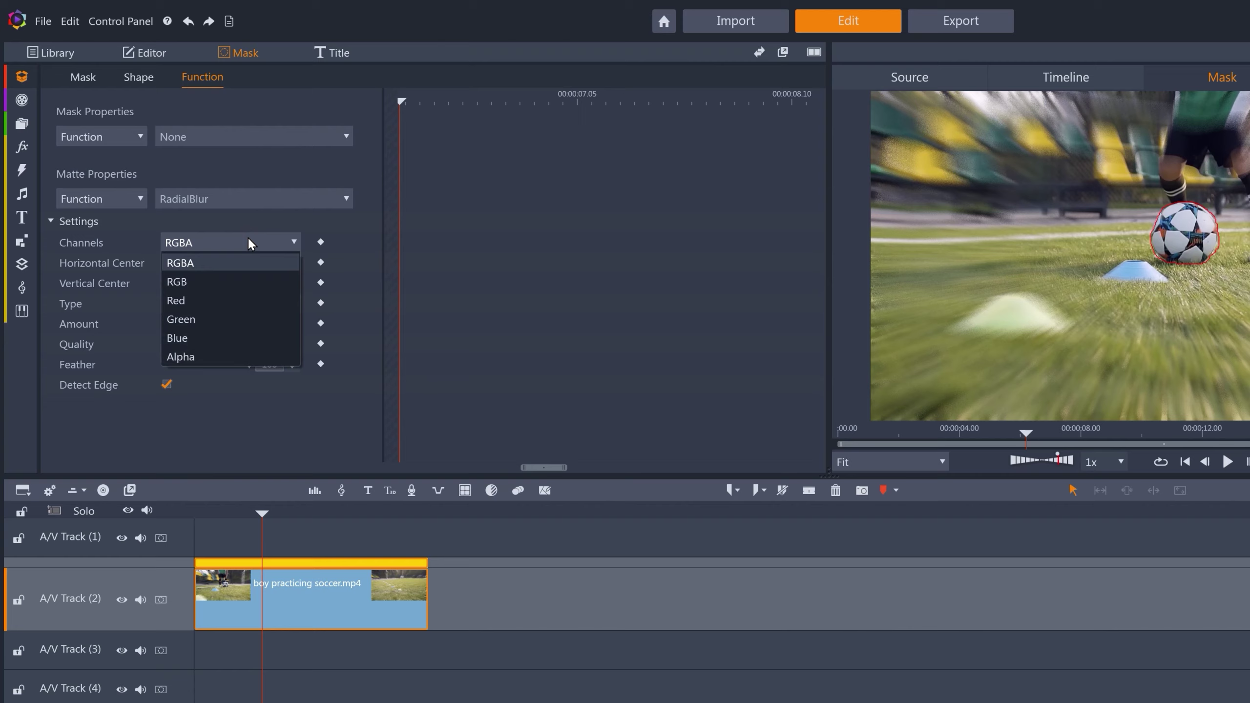
left_click(228, 318)
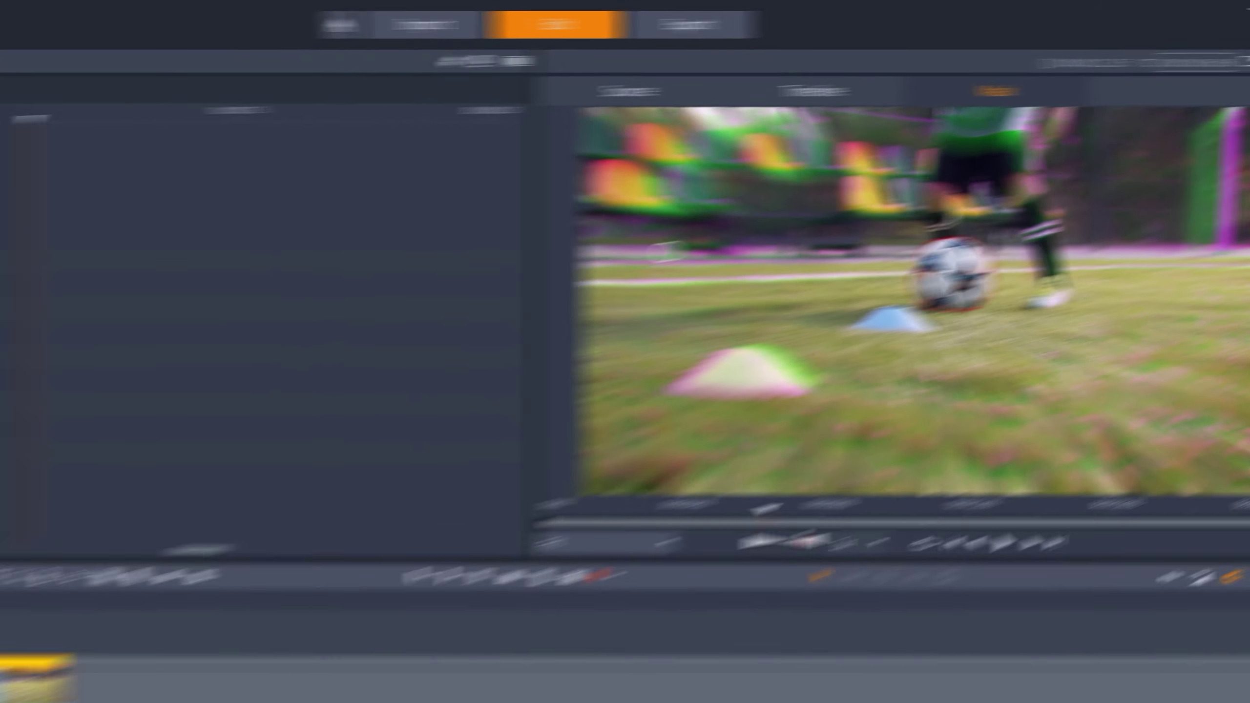
left_click(1066, 76)
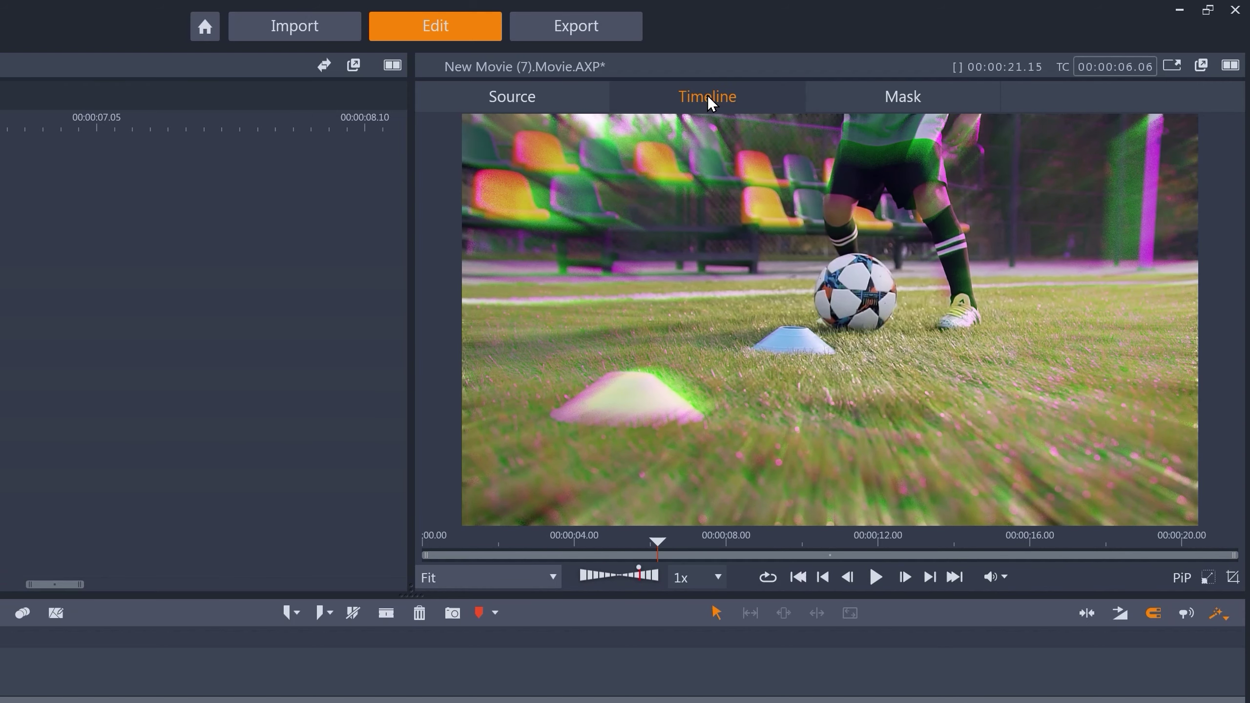